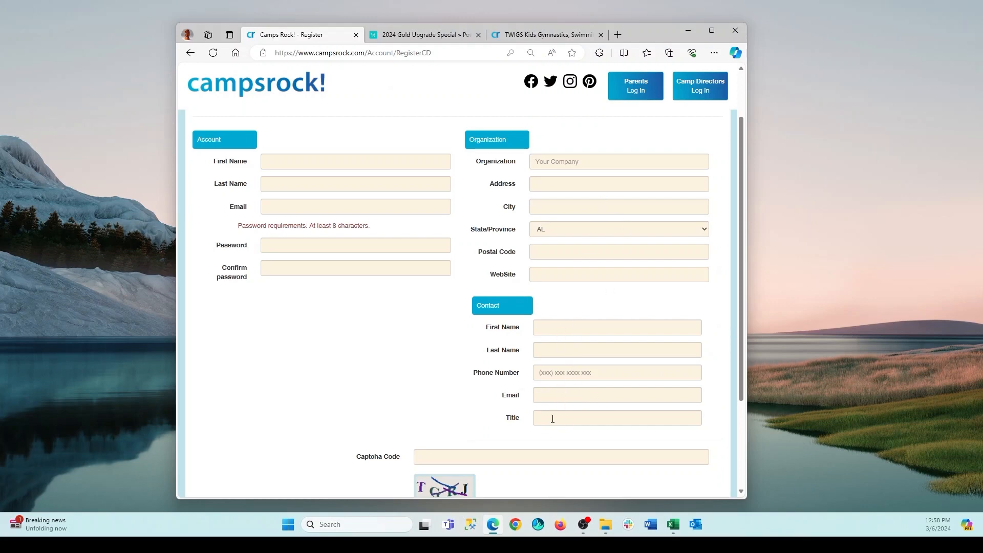
# Examine the account, organization, contact and captcha fields of the Camp Director registration form.
pyautogui.scroll(-2, 443, 428)
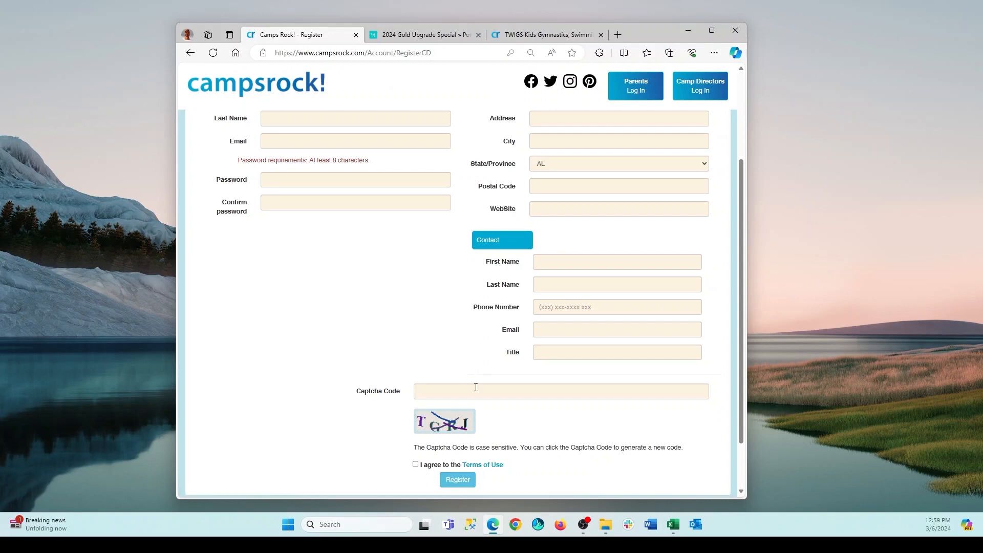
pyautogui.scroll(3, 375, 296)
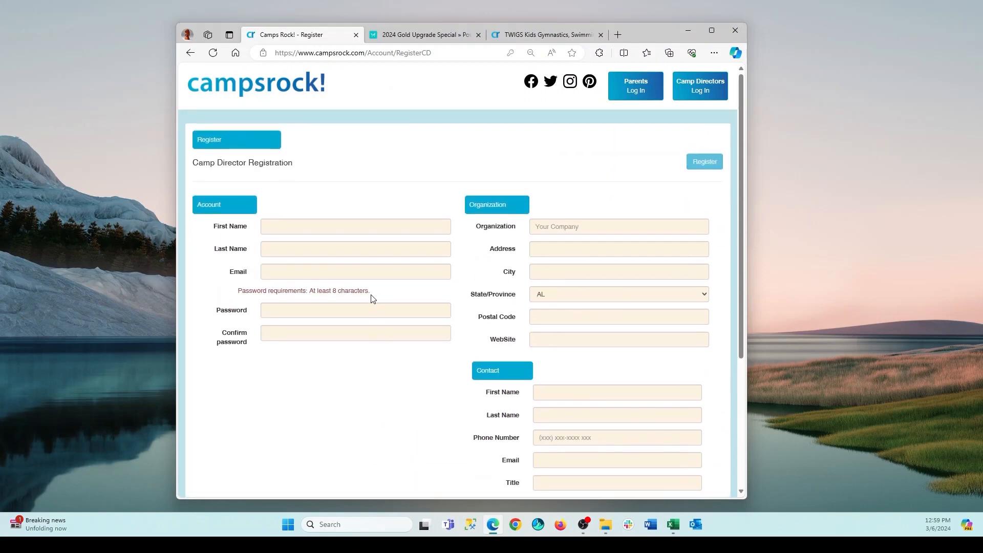
pyautogui.scroll(-1, 389, 305)
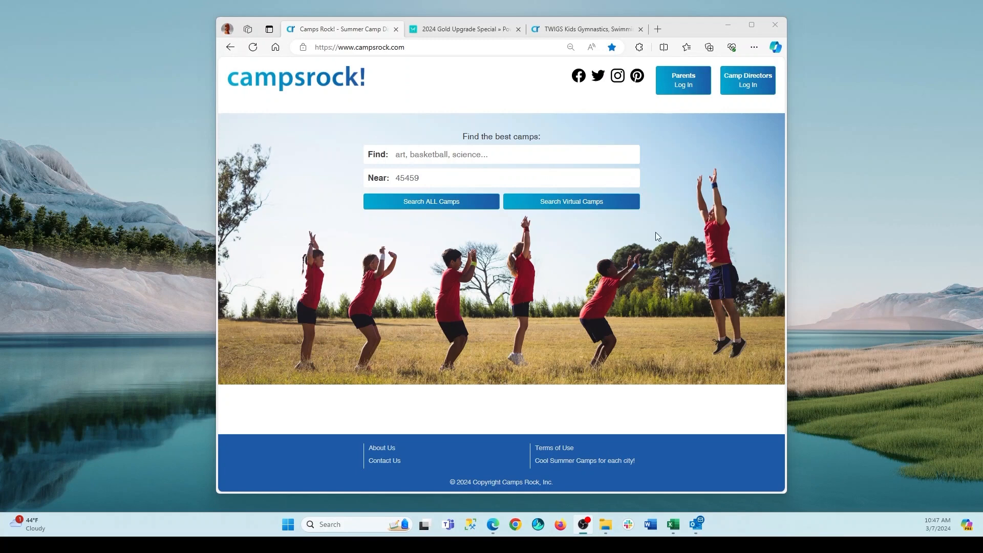
# Log in to the Camp Director account with the saved credentials and open the unpublished Summer activity camp for editing.
pyautogui.click(757, 87)
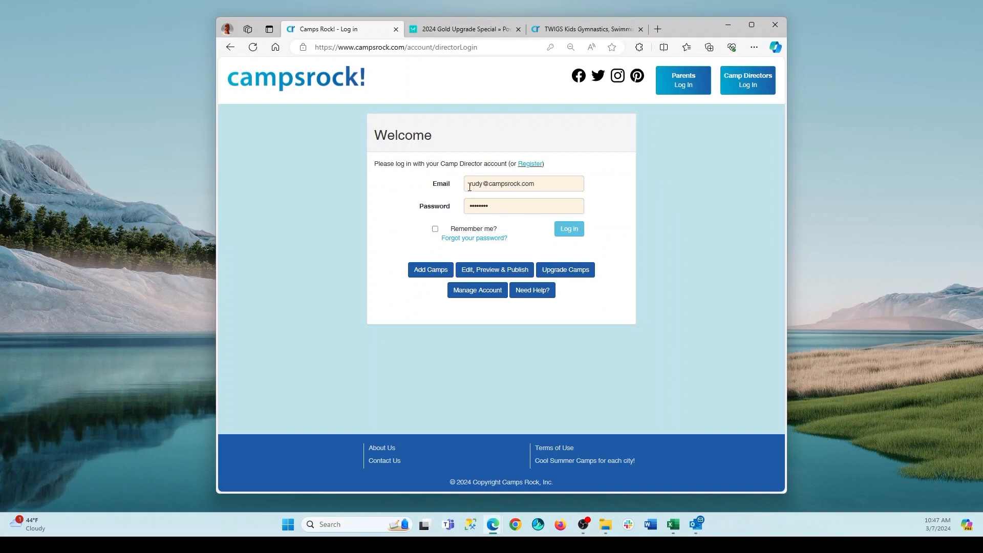
pyautogui.click(569, 230)
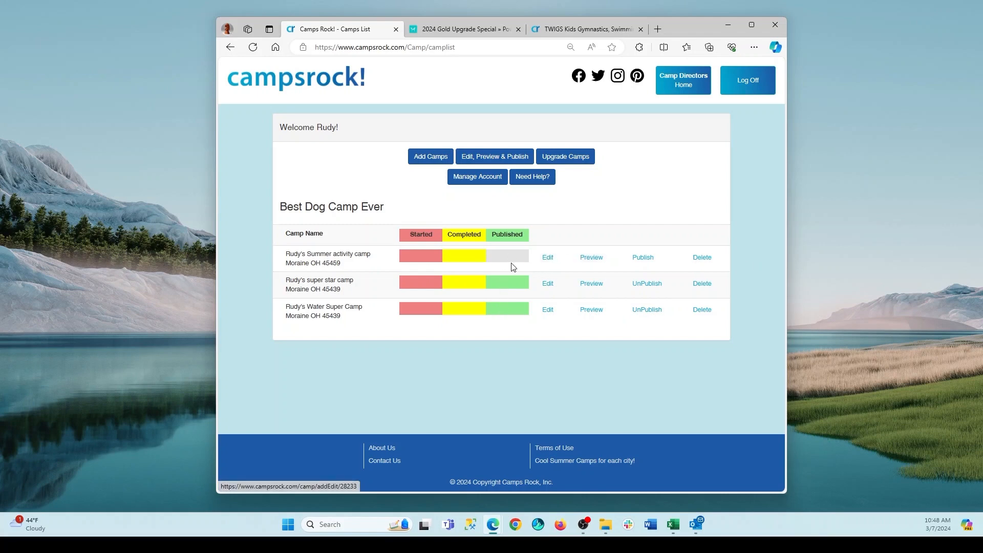
pyautogui.click(547, 261)
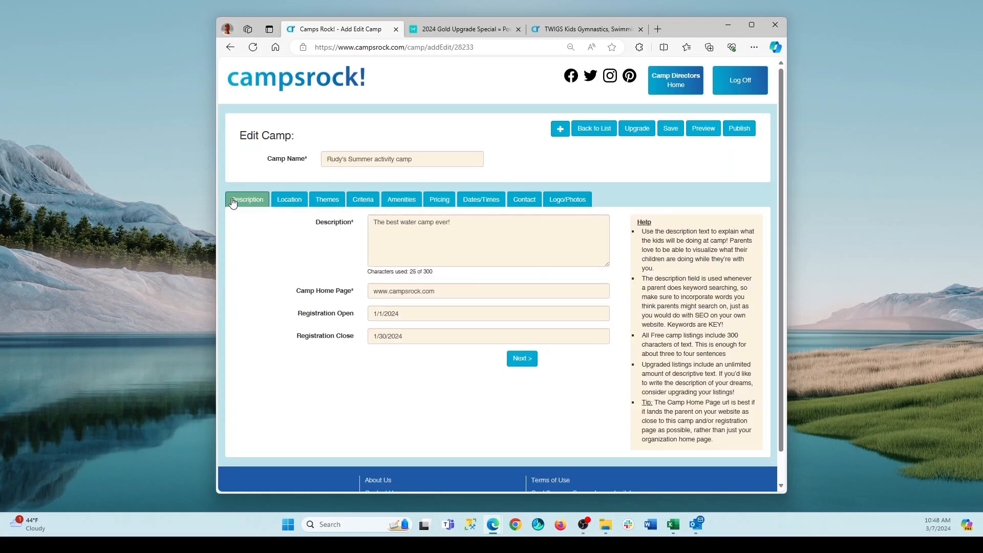
# Examine the camp's name and home page fields, and look through the Description, Location, Themes and Criteria sections.
pyautogui.click(424, 161)
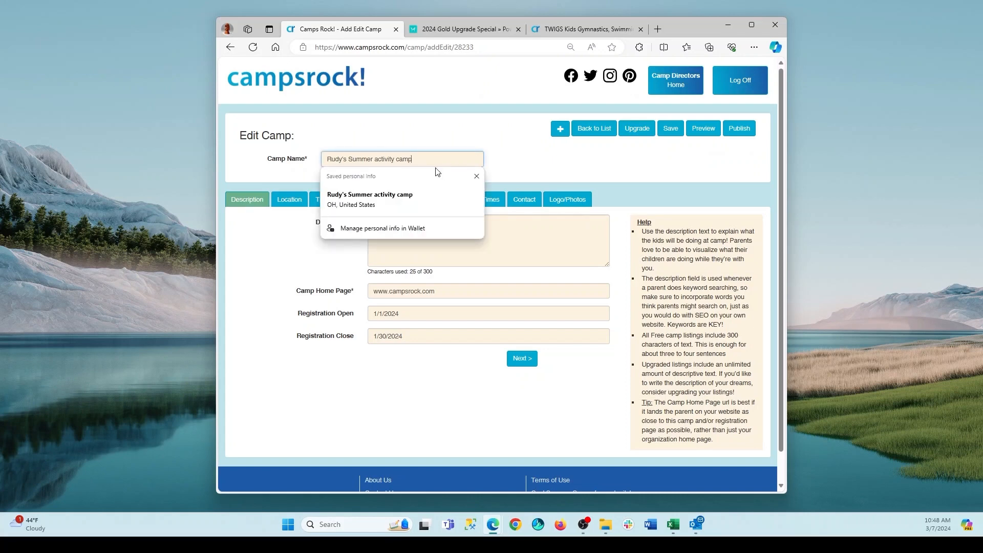
pyautogui.click(442, 135)
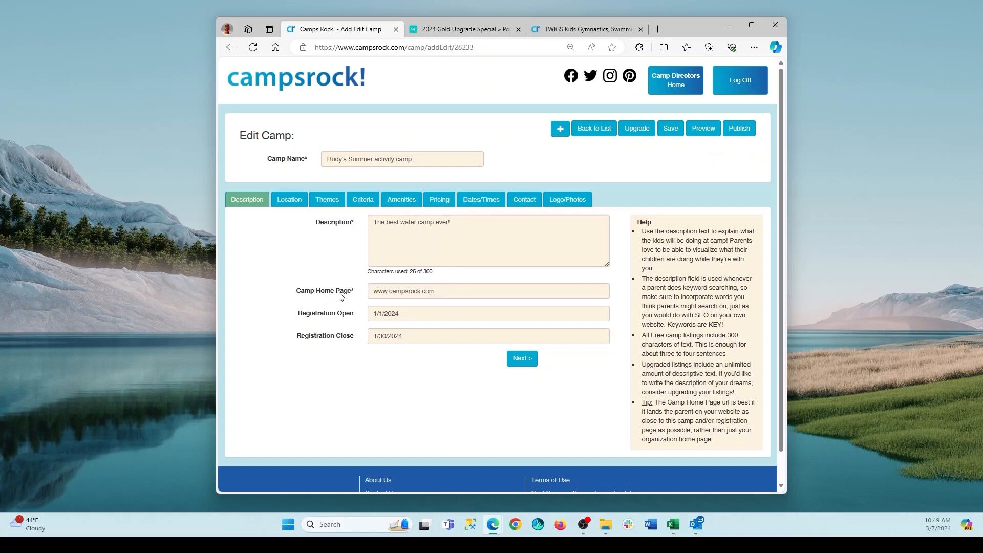
pyautogui.click(449, 292)
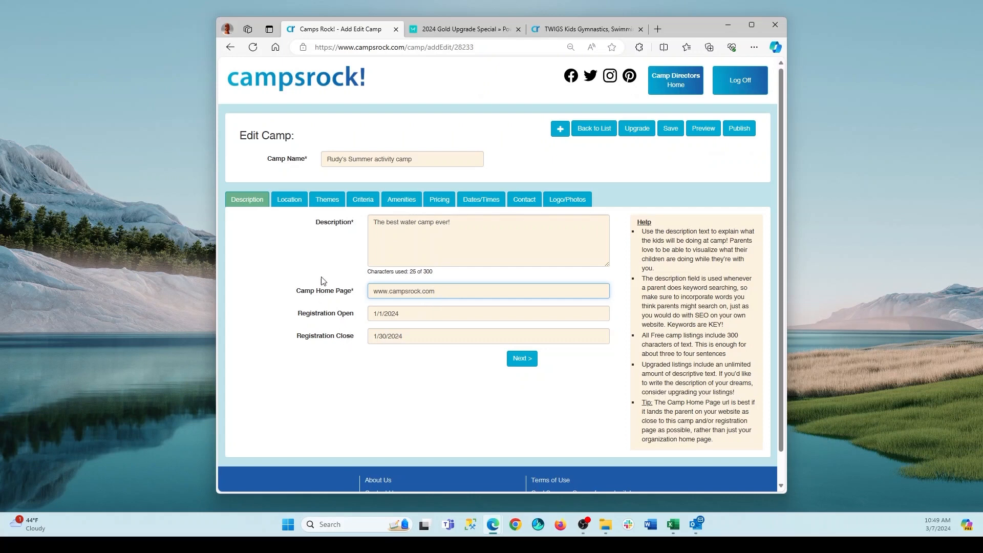
pyautogui.click(293, 203)
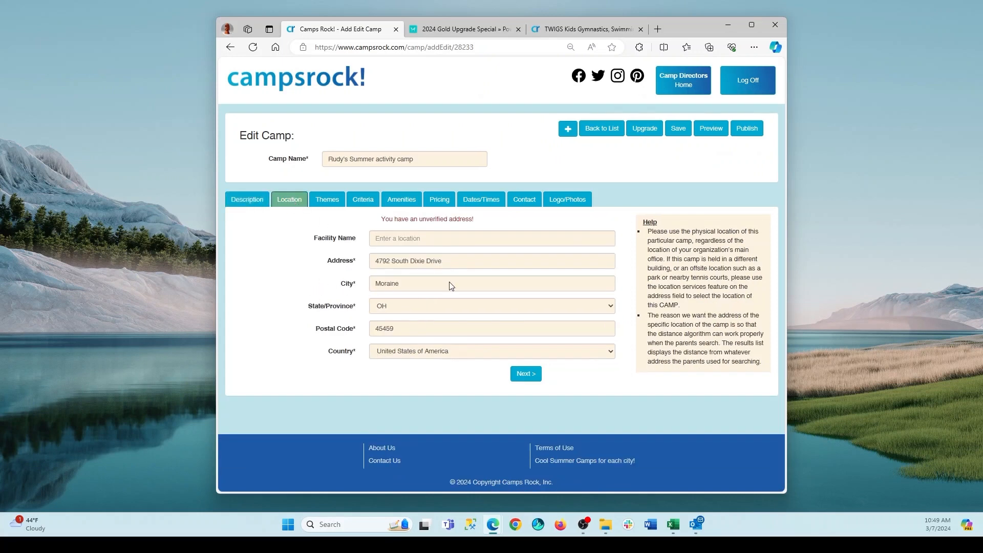
pyautogui.click(257, 203)
pyautogui.click(279, 204)
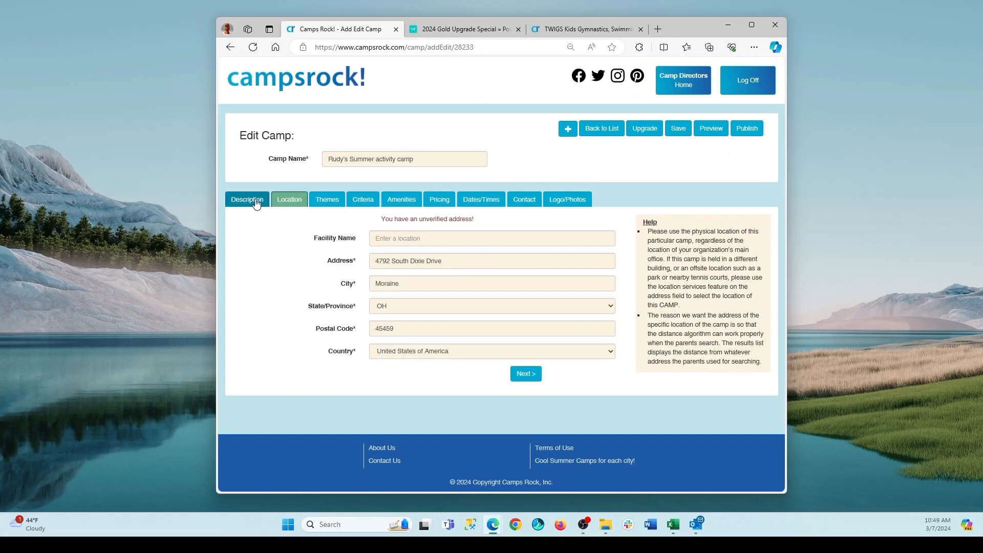
pyautogui.click(326, 203)
pyautogui.click(289, 200)
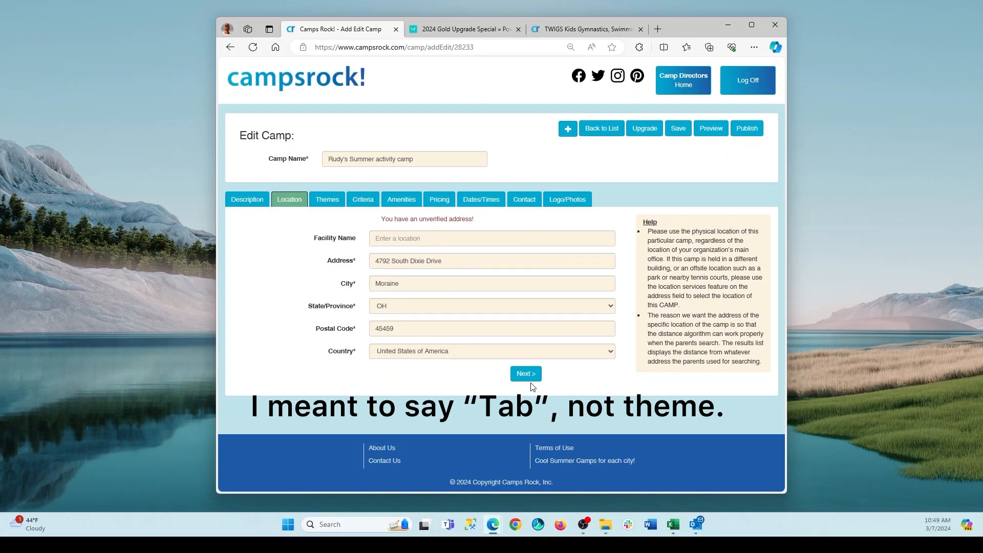
pyautogui.click(527, 379)
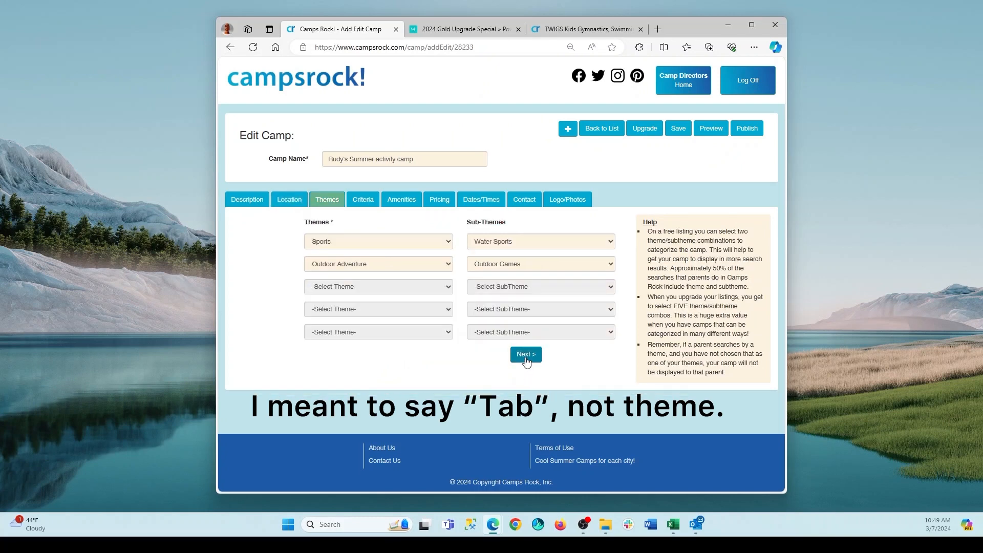
pyautogui.click(525, 359)
pyautogui.click(248, 203)
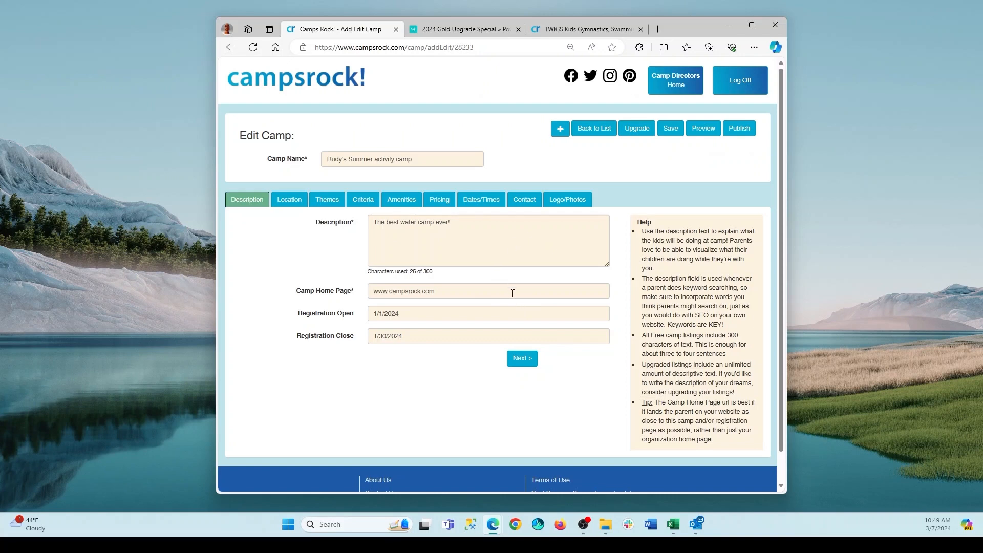
# Verify the camp's location by choosing the suggested Moraine, OH match for its street address.
pyautogui.click(287, 204)
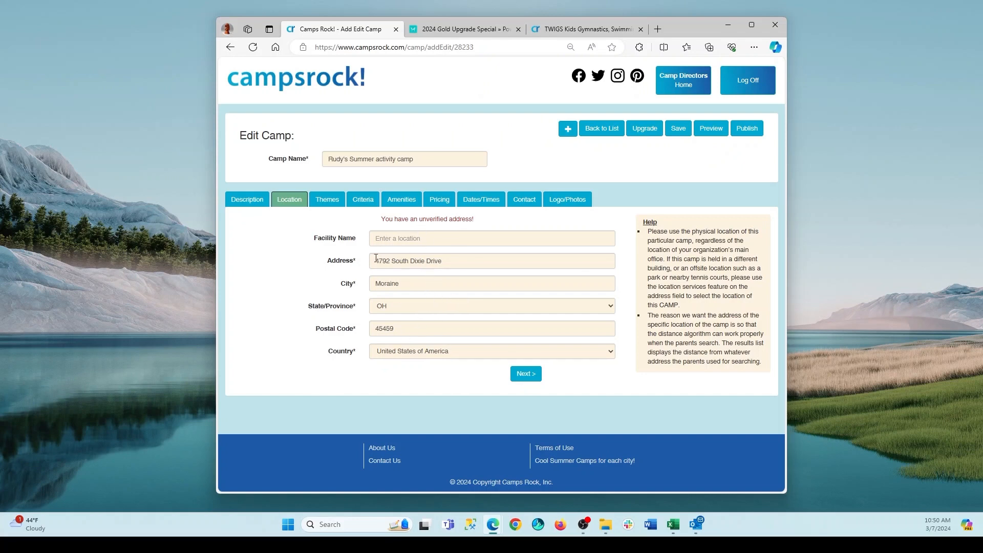
pyautogui.click(455, 263)
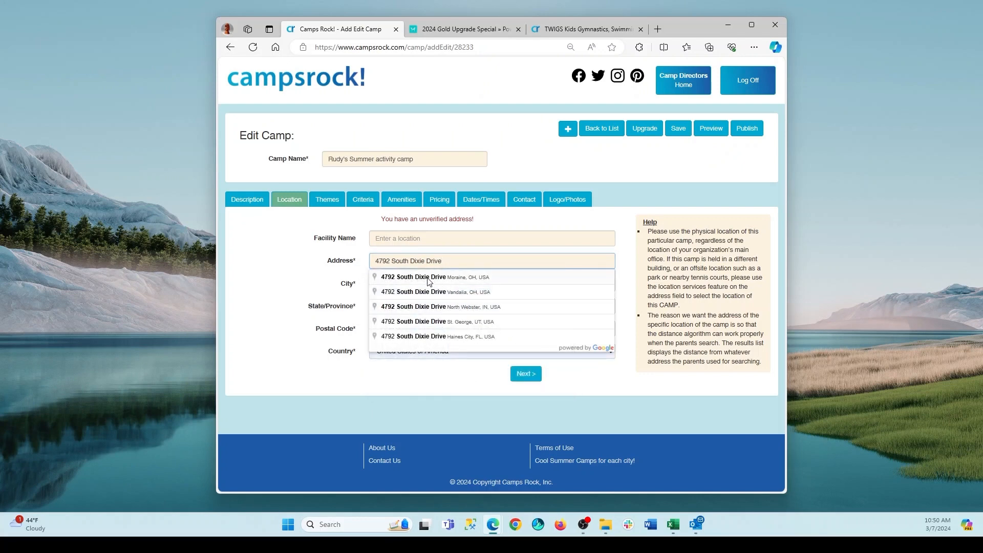
pyautogui.click(429, 278)
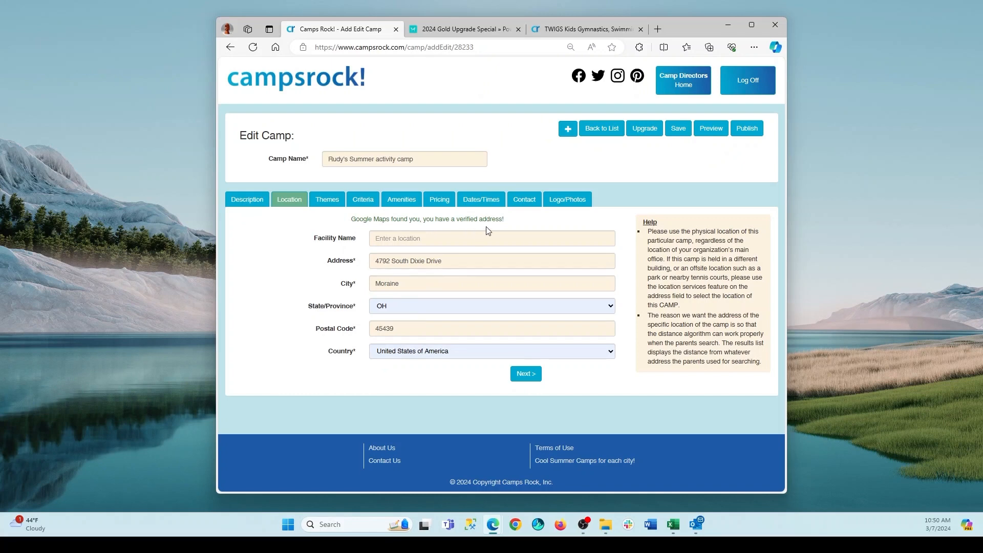
# Examine the theme and sub-theme choices available for the camp's first Sports and Water Sports combination.
pyautogui.click(525, 378)
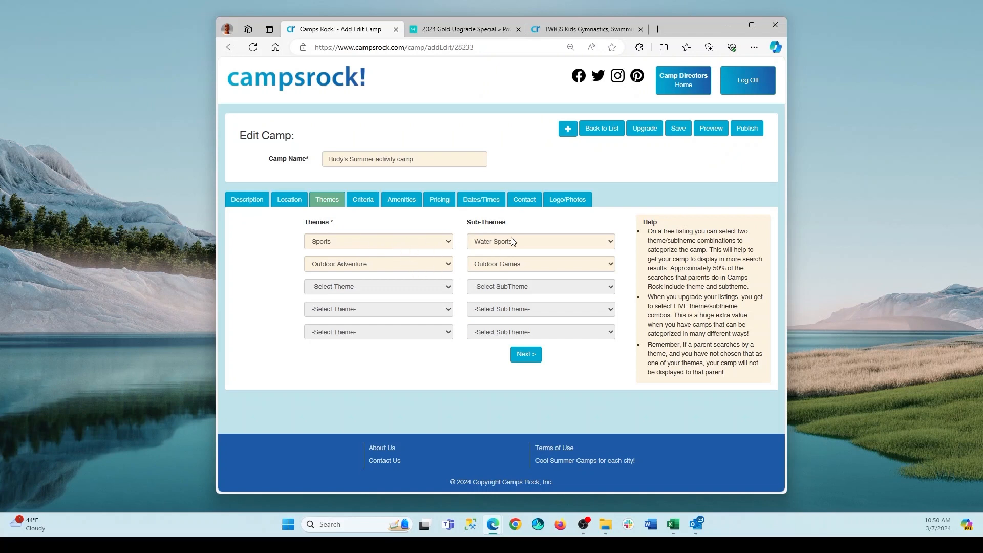
pyautogui.click(446, 243)
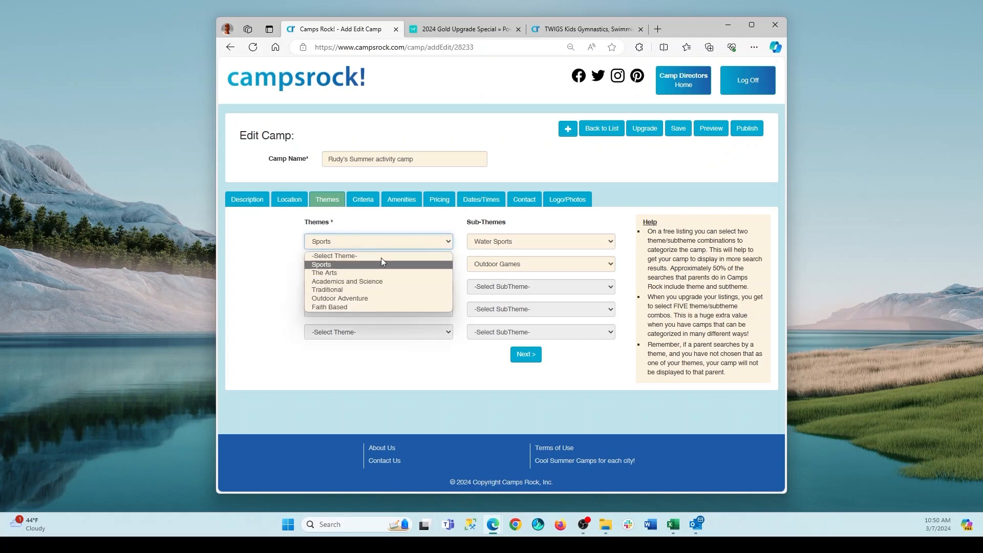
pyautogui.click(534, 222)
pyautogui.click(610, 244)
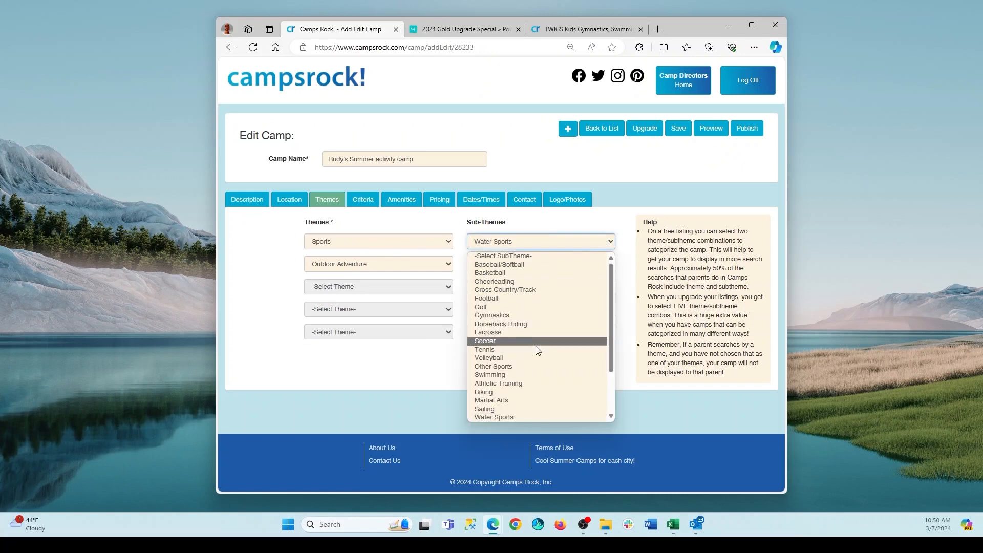
pyautogui.click(536, 223)
# Examine the camp's gender, grade and age criteria and the special needs options among its amenities.
pyautogui.click(373, 205)
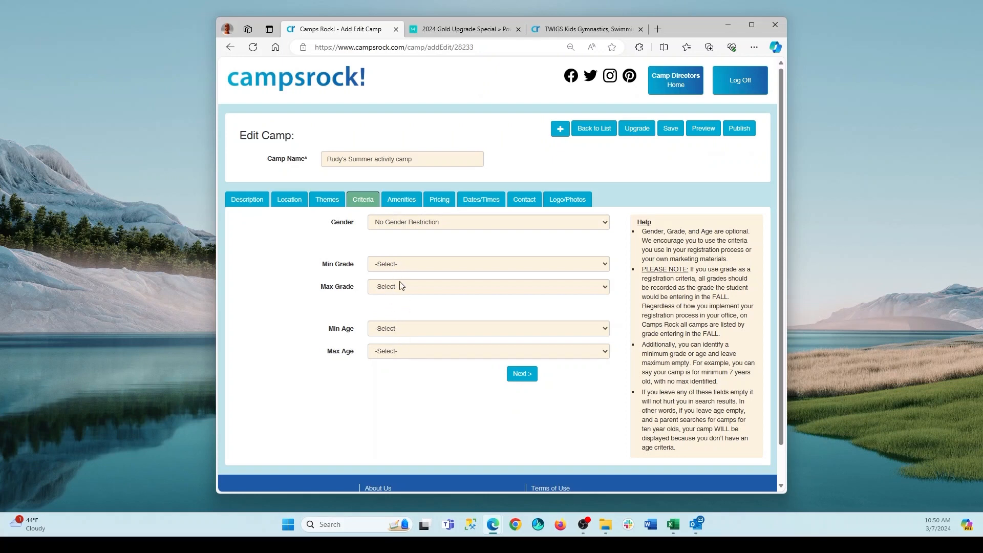
pyautogui.click(407, 204)
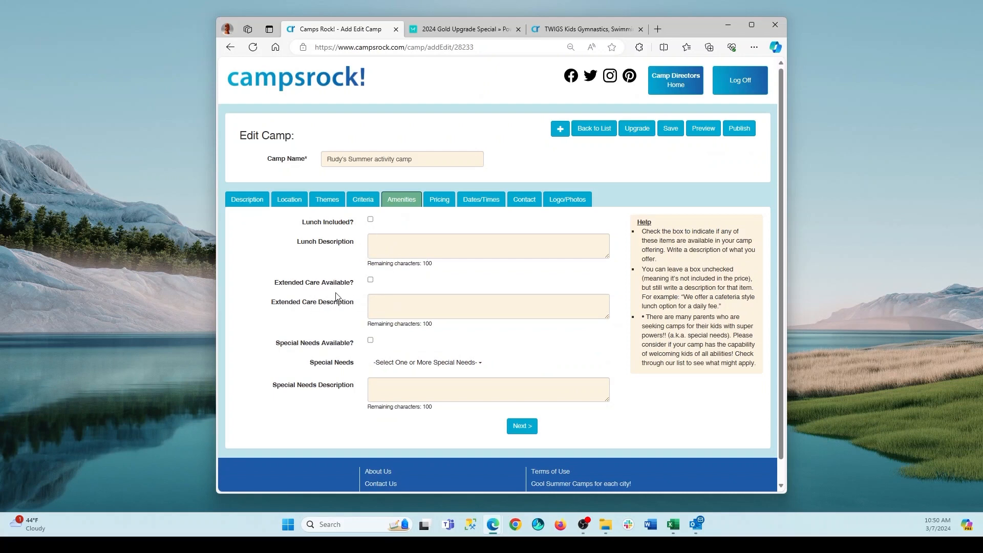
pyautogui.click(472, 370)
pyautogui.scroll(-2, 476, 367)
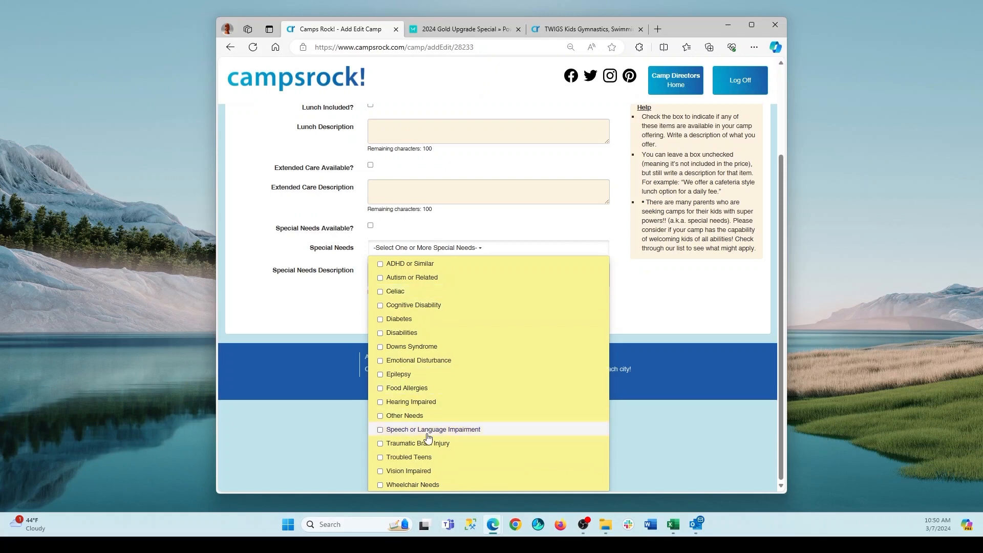
pyautogui.click(285, 297)
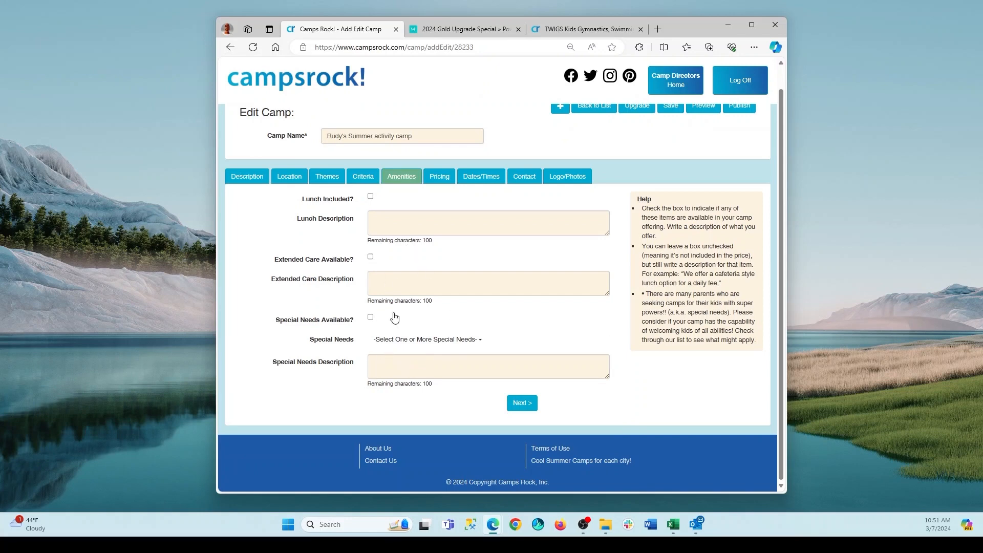
# Examine the camp's pricing, including the price types offered for the first and third price entries.
pyautogui.click(436, 181)
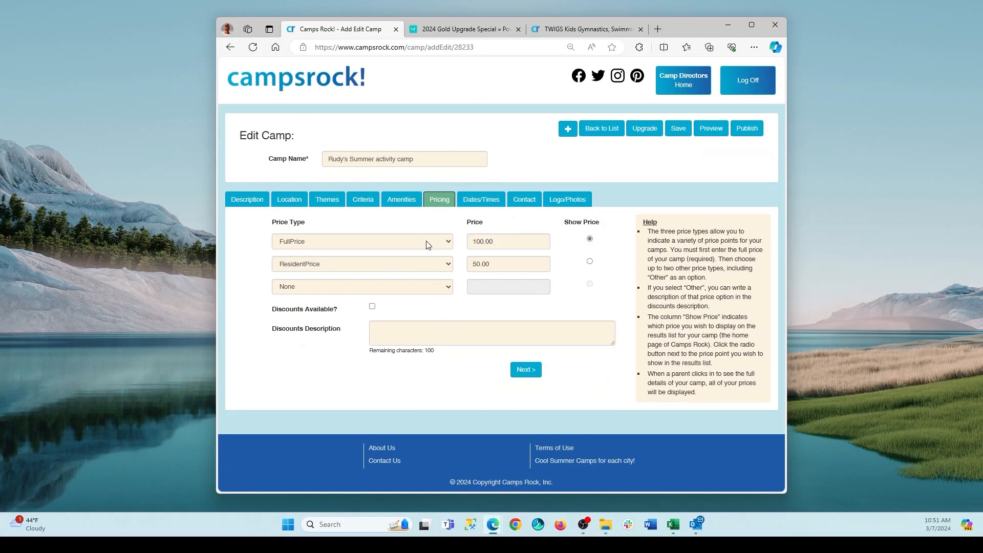
pyautogui.click(446, 241)
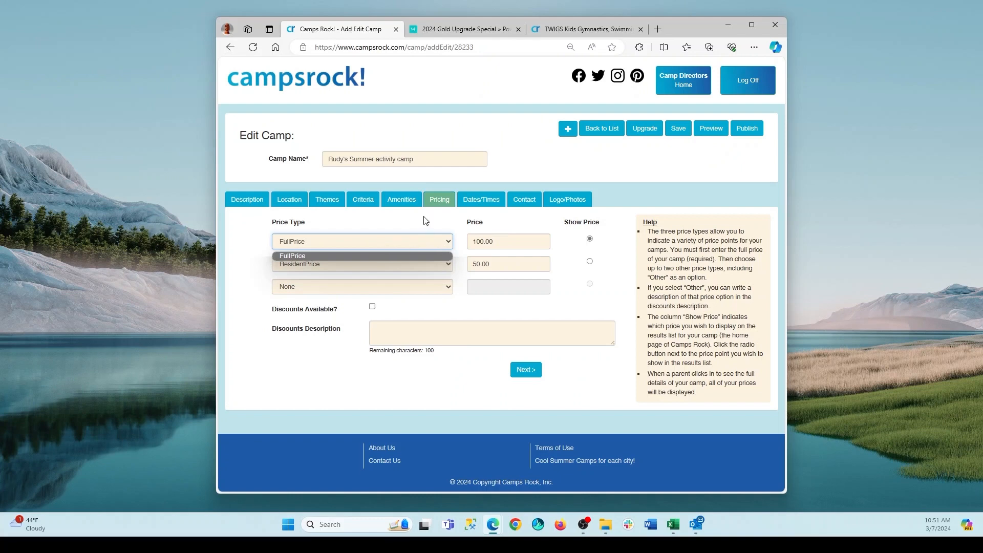
pyautogui.click(297, 282)
pyautogui.click(445, 287)
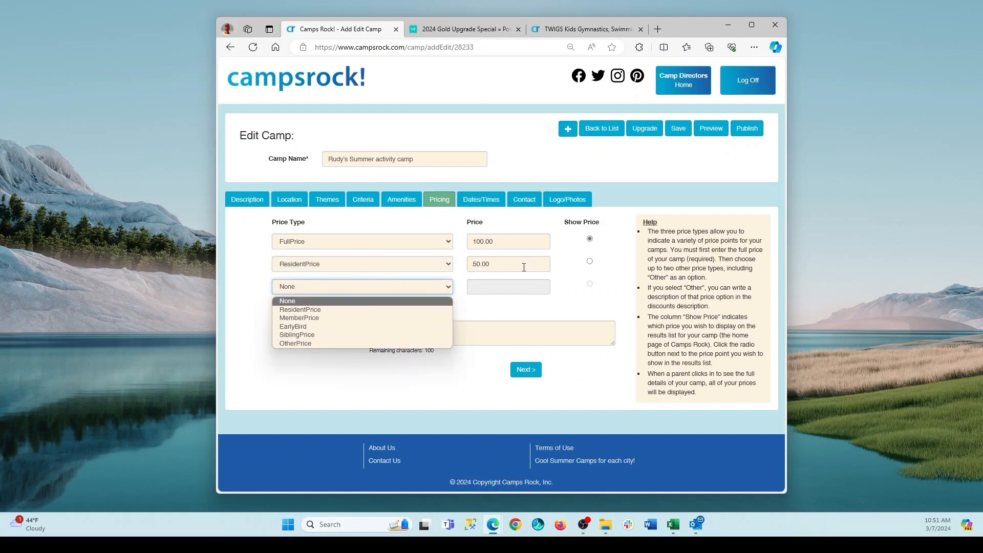
pyautogui.click(611, 255)
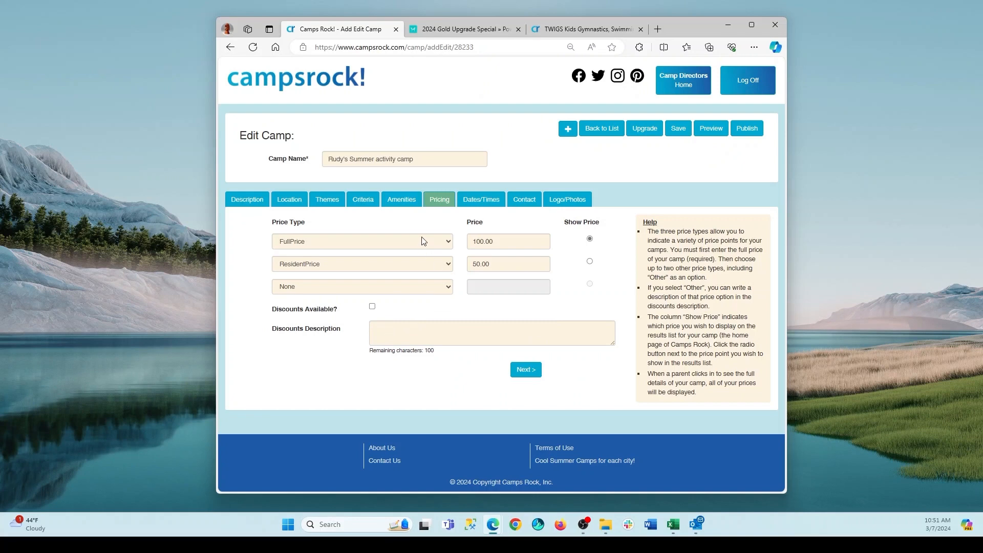
# Set the camp type to Full Day and add a second start and end time row to the schedule.
pyautogui.click(486, 205)
pyautogui.scroll(-1, 371, 206)
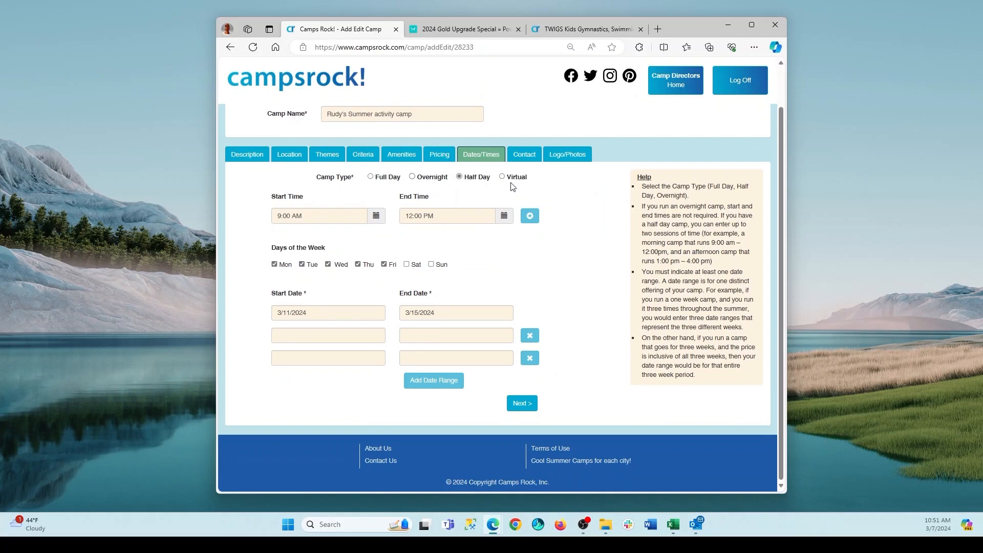
pyautogui.click(413, 177)
pyautogui.click(501, 176)
pyautogui.click(463, 178)
pyautogui.click(371, 178)
pyautogui.click(530, 215)
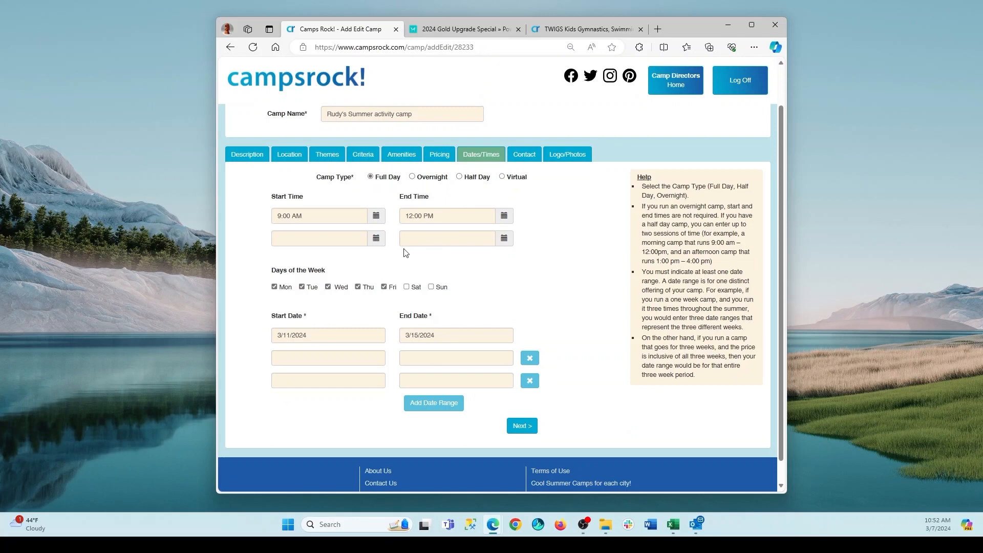
# Add two empty date range rows below the camp's existing start and end dates.
pyautogui.scroll(-1, 567, 254)
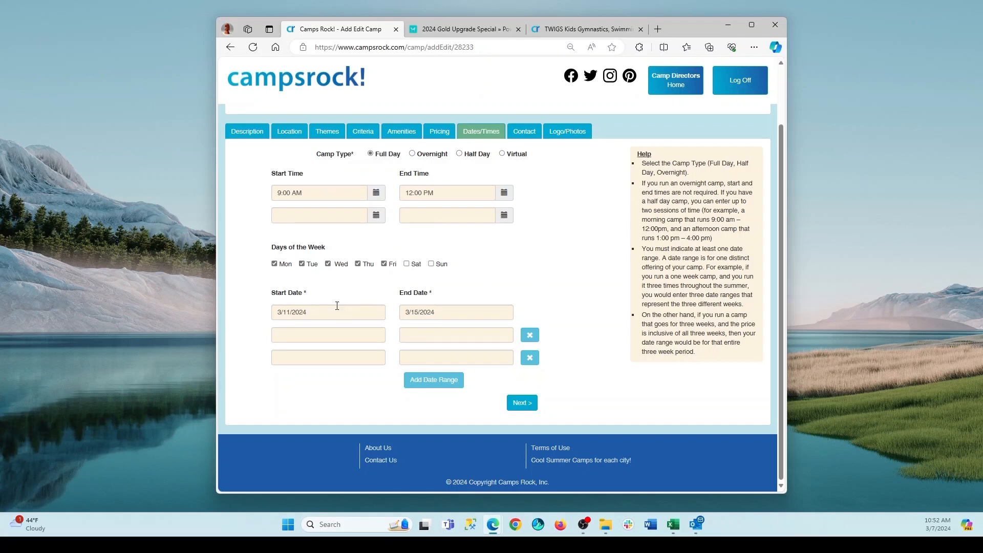
pyautogui.click(434, 379)
pyautogui.click(435, 403)
pyautogui.scroll(-2, 553, 301)
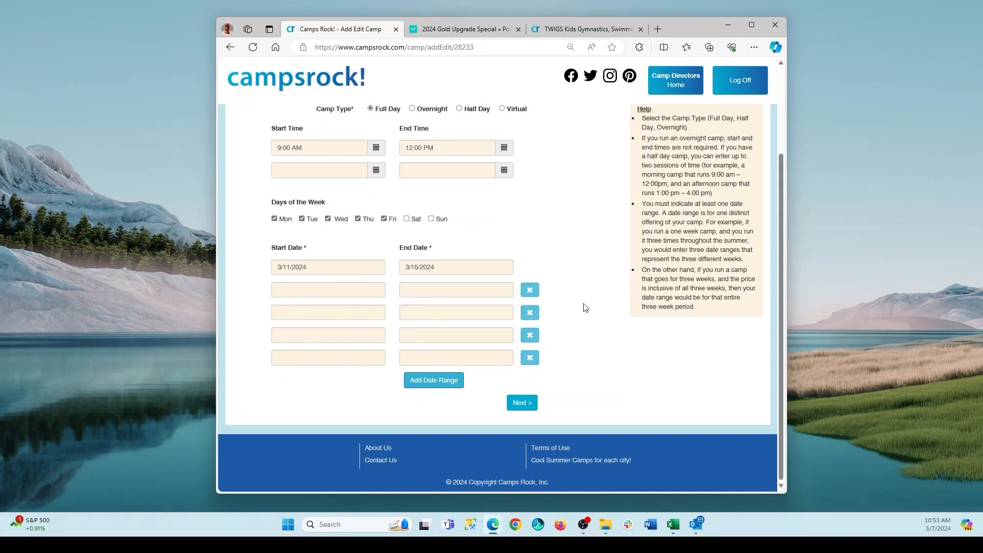
# Examine the camp's contact details, including the contact's e-mail field.
pyautogui.scroll(3, 596, 281)
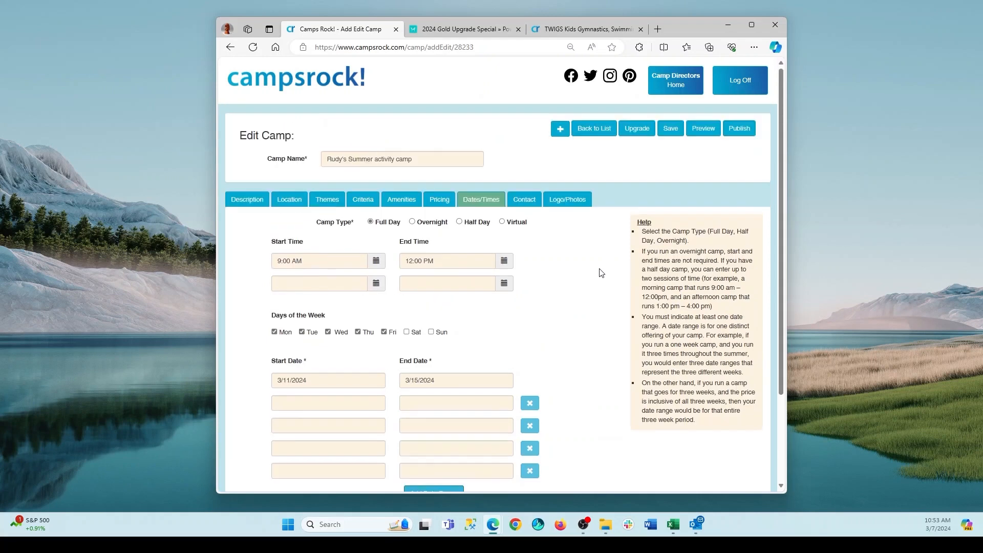
pyautogui.click(526, 201)
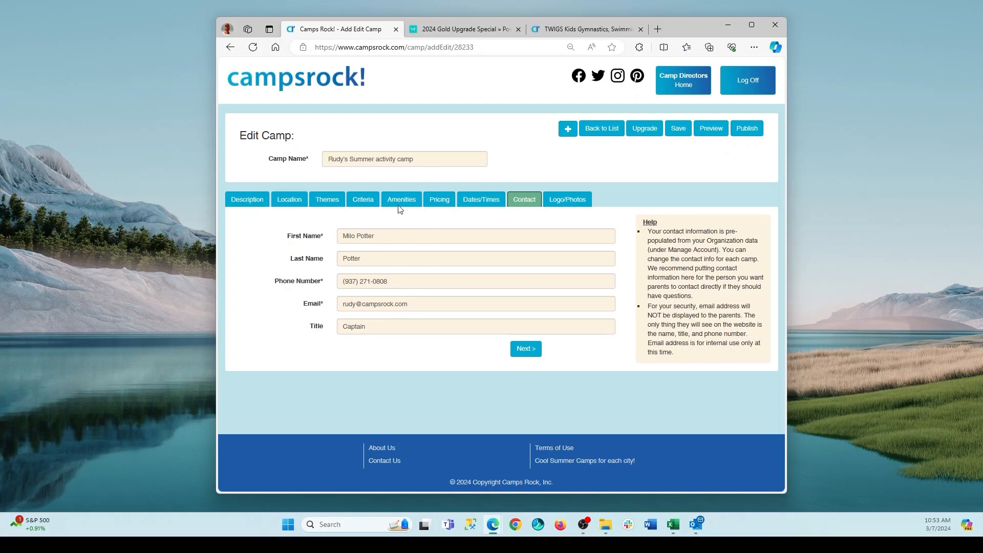
pyautogui.click(417, 308)
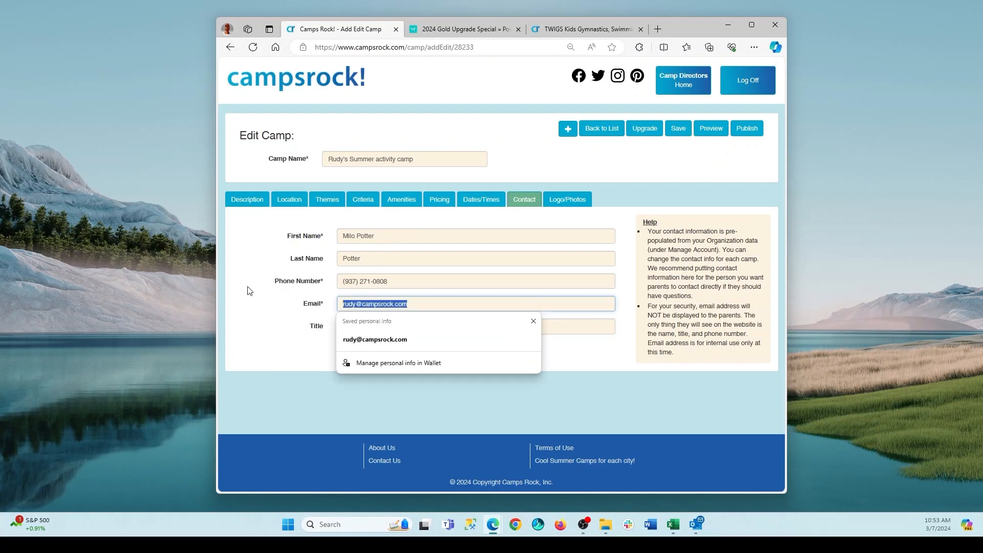
# Save the camp under the Free Package and return to the camp list.
pyautogui.click(401, 278)
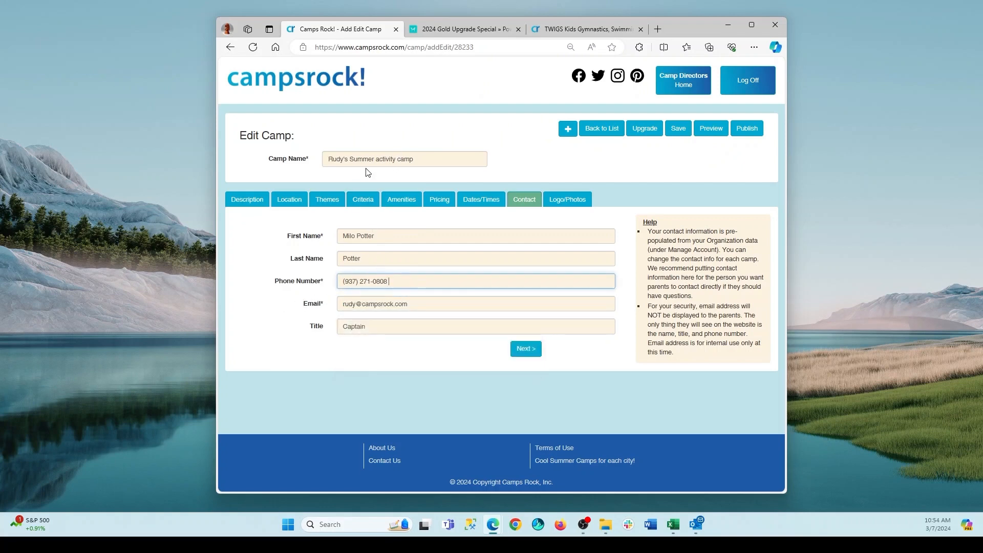
pyautogui.click(569, 199)
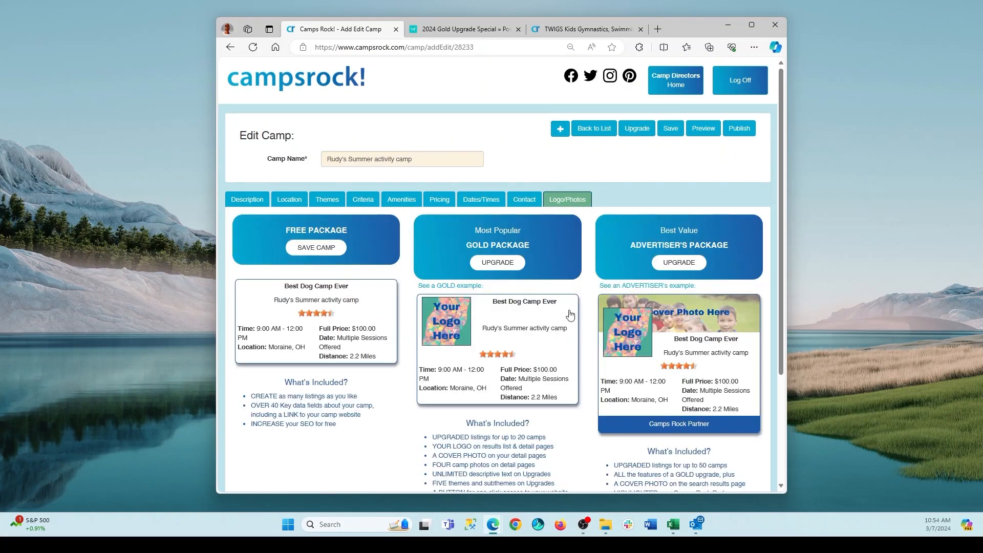
pyautogui.scroll(-1, 588, 319)
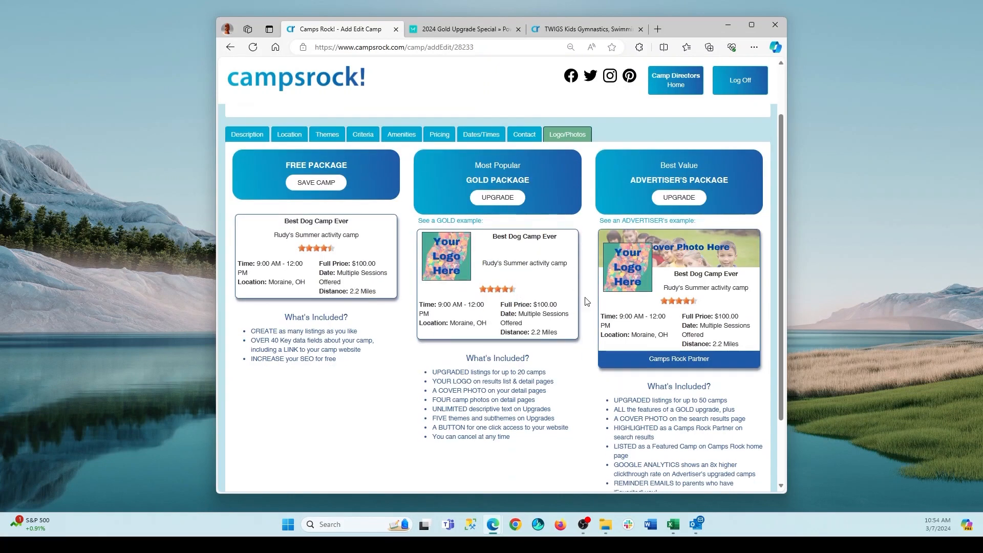
pyautogui.scroll(1, 582, 300)
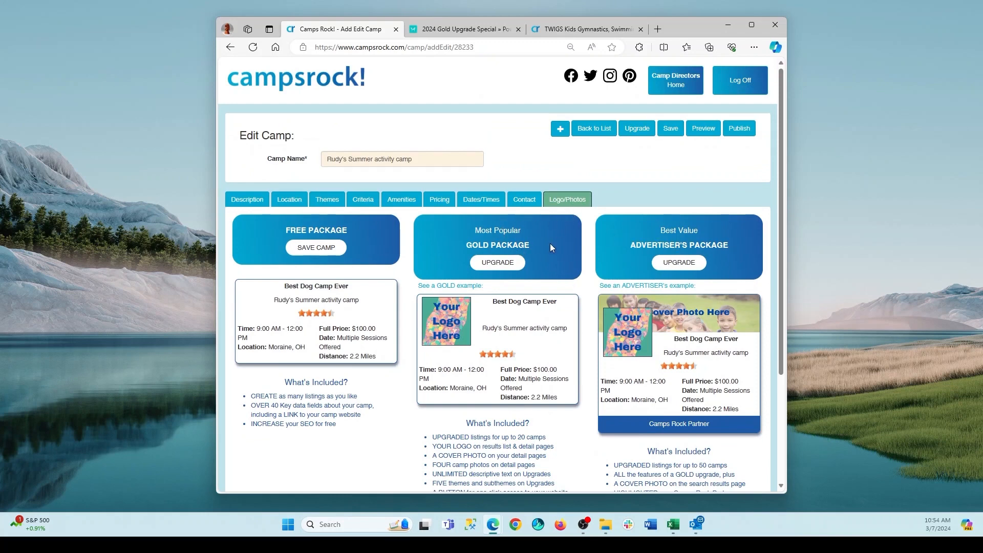
pyautogui.click(315, 248)
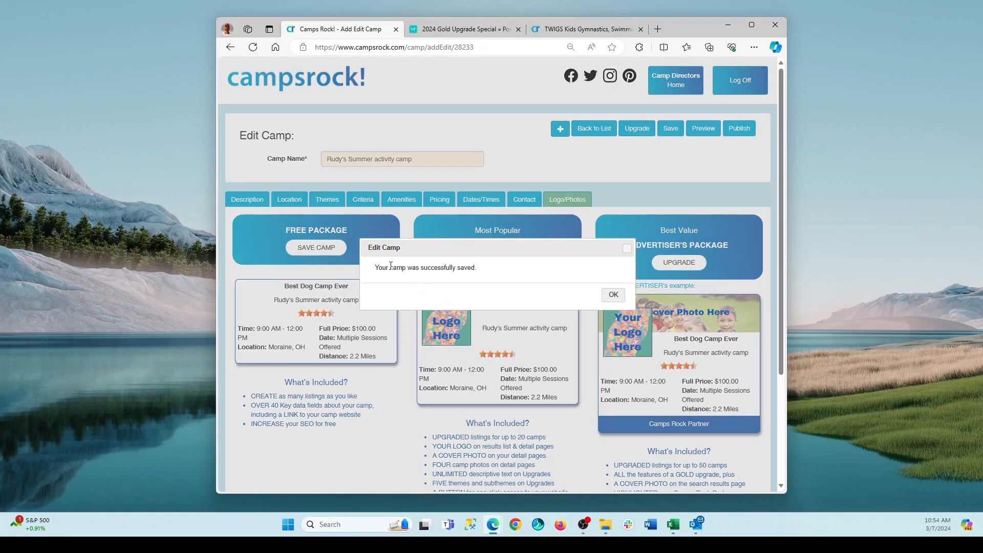
pyautogui.click(612, 294)
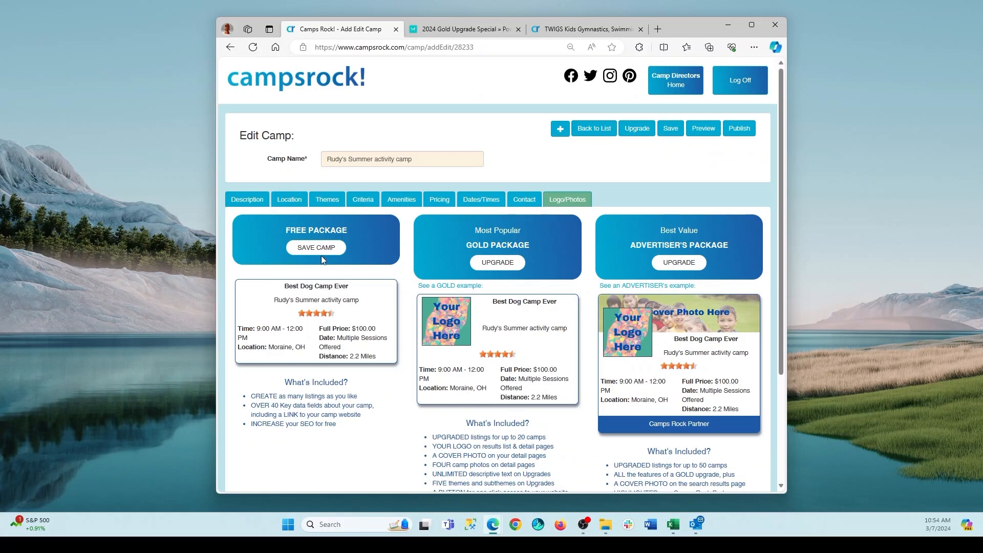
pyautogui.click(591, 129)
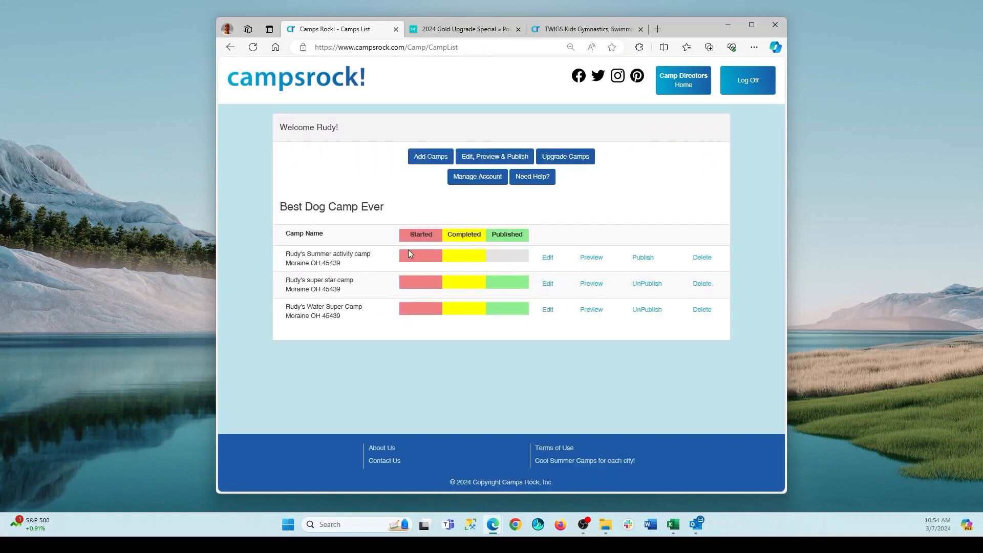
# Append "2" to the summer activity camp's name, continue past its description and return to the camp list.
pyautogui.click(545, 259)
pyautogui.click(433, 159)
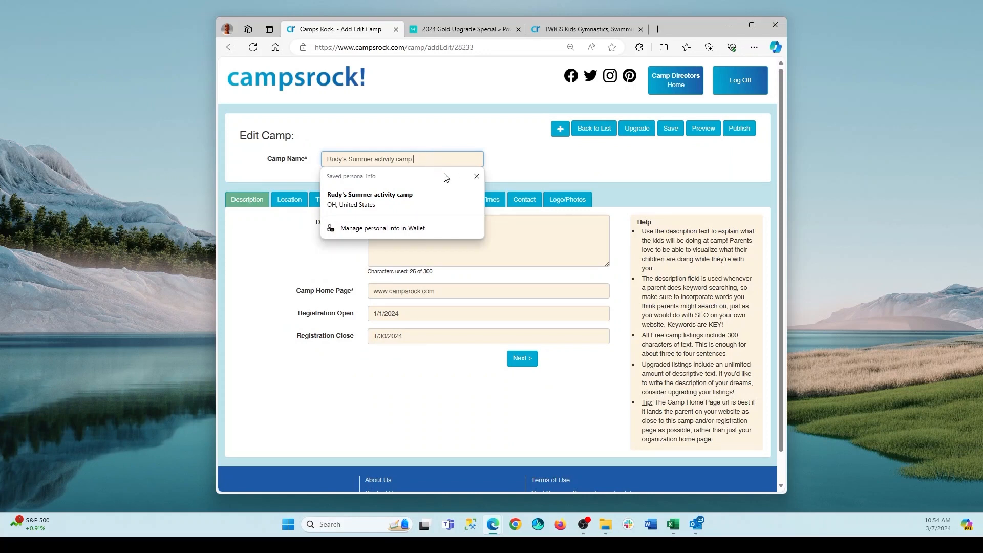
pyautogui.write('2')
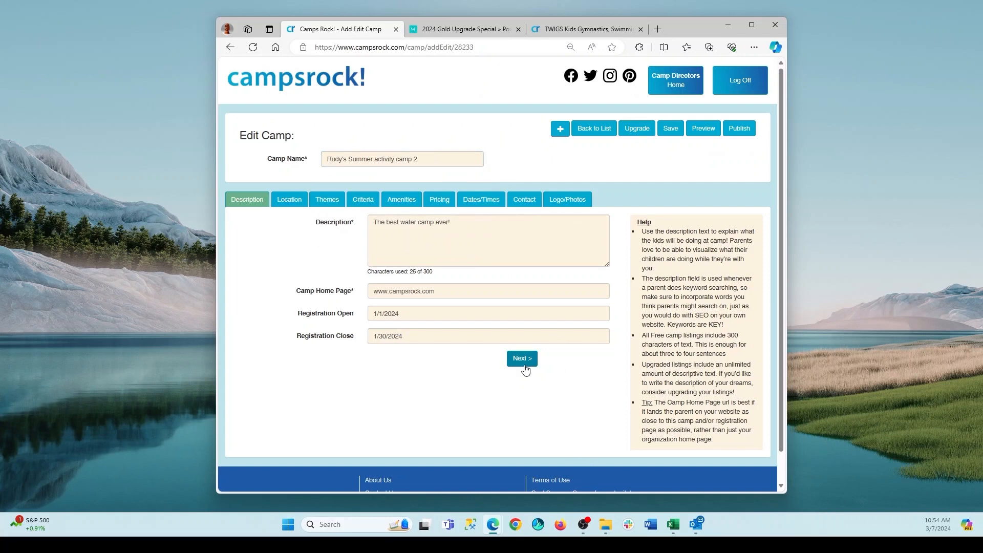
pyautogui.click(522, 358)
pyautogui.click(591, 132)
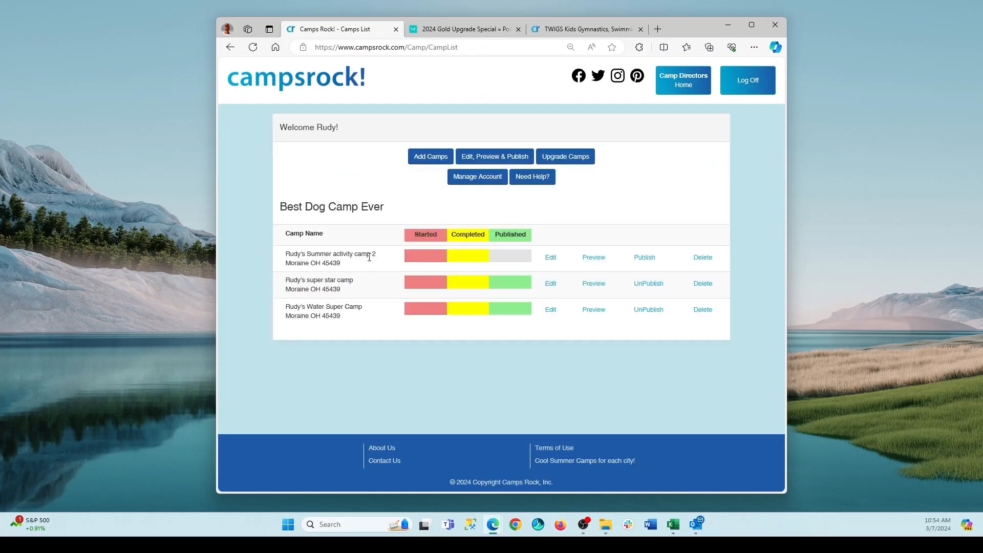
# Compare the Free, Gold and Advertiser's packages for the summer activity camp and review the 2024 Gold upgrade special offer.
pyautogui.click(551, 259)
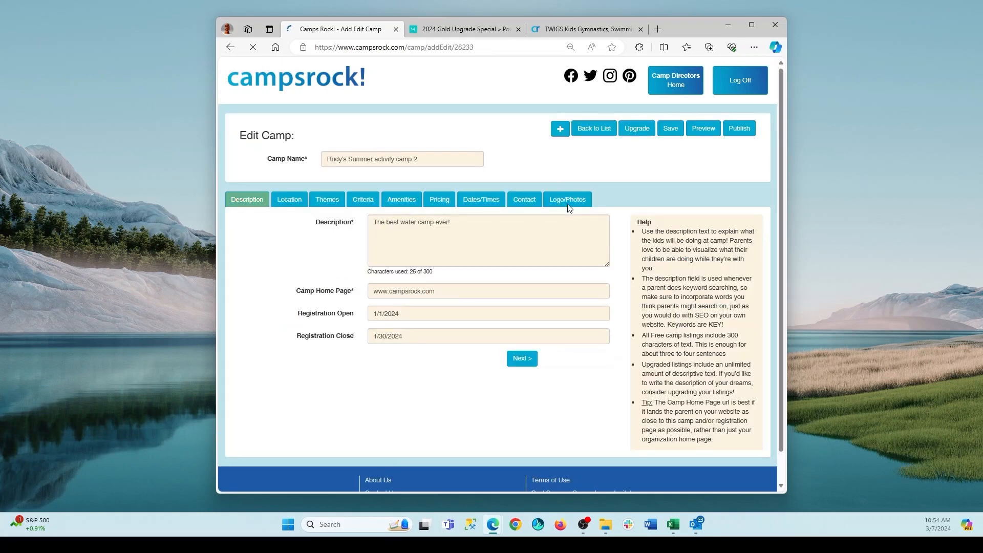
pyautogui.click(568, 201)
pyautogui.scroll(-1, 589, 292)
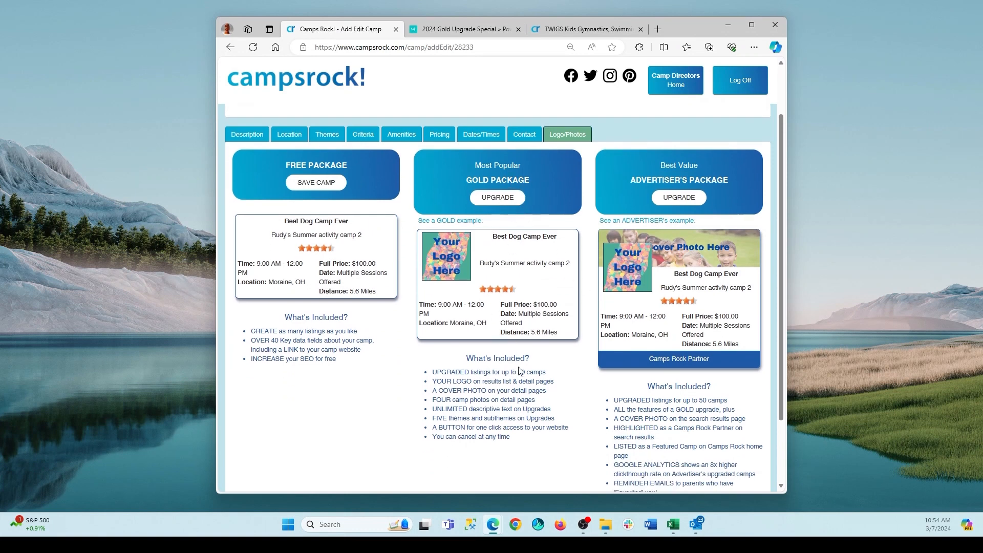
pyautogui.scroll(1, 514, 356)
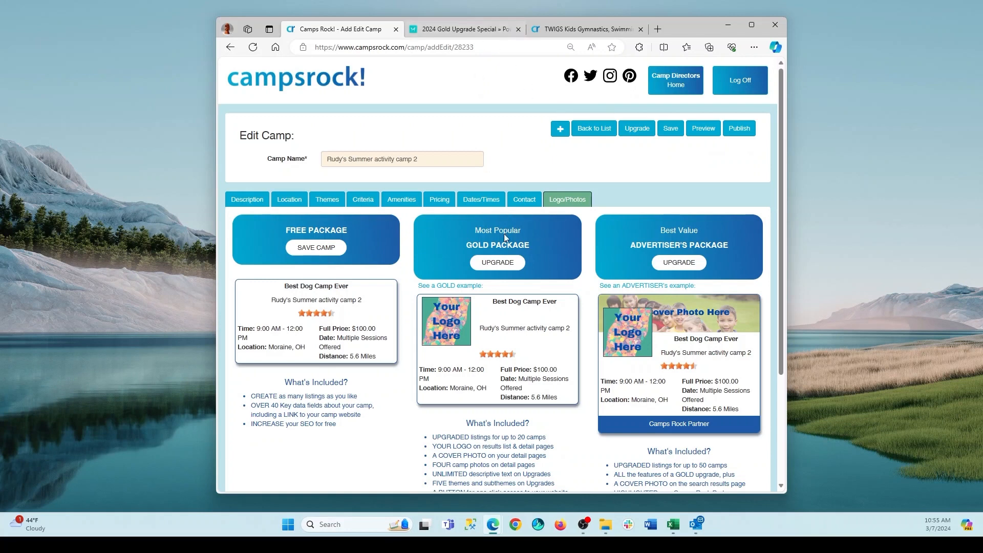
pyautogui.click(472, 29)
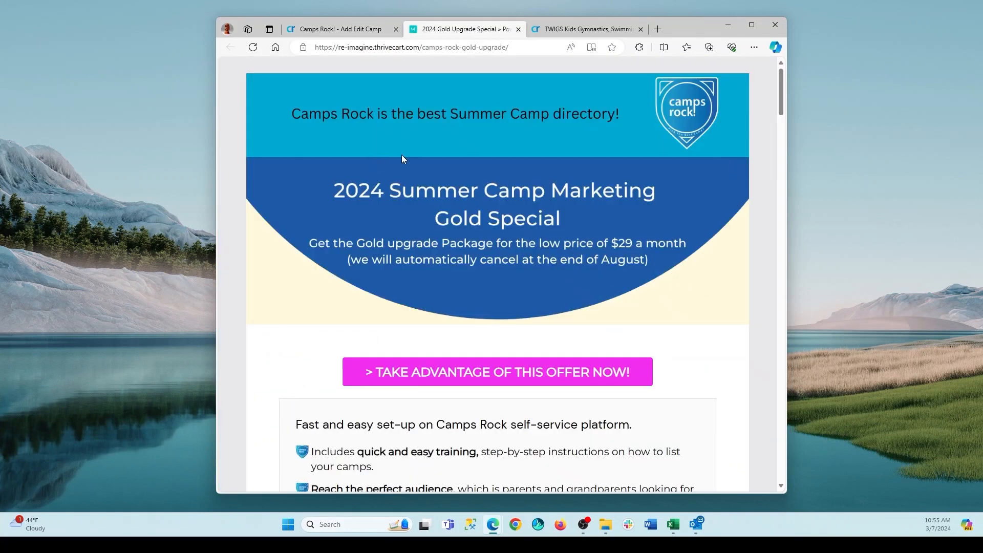
pyautogui.scroll(-3, 512, 205)
pyautogui.scroll(3, 669, 302)
# Examine the TWIGS Kids example of an upgraded listing, including its cover photo, logo, description, camp information, location and photos.
pyautogui.click(594, 31)
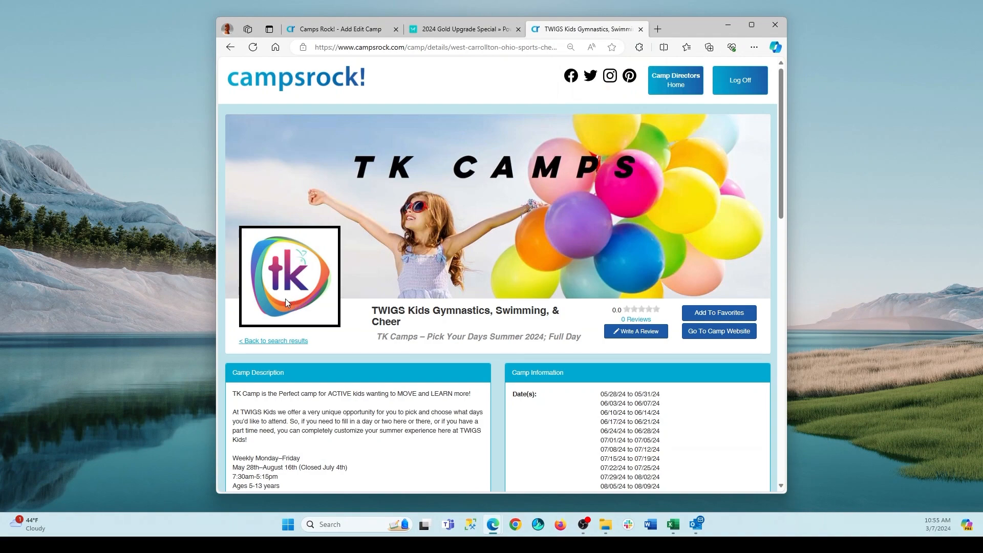
pyautogui.scroll(-4, 356, 216)
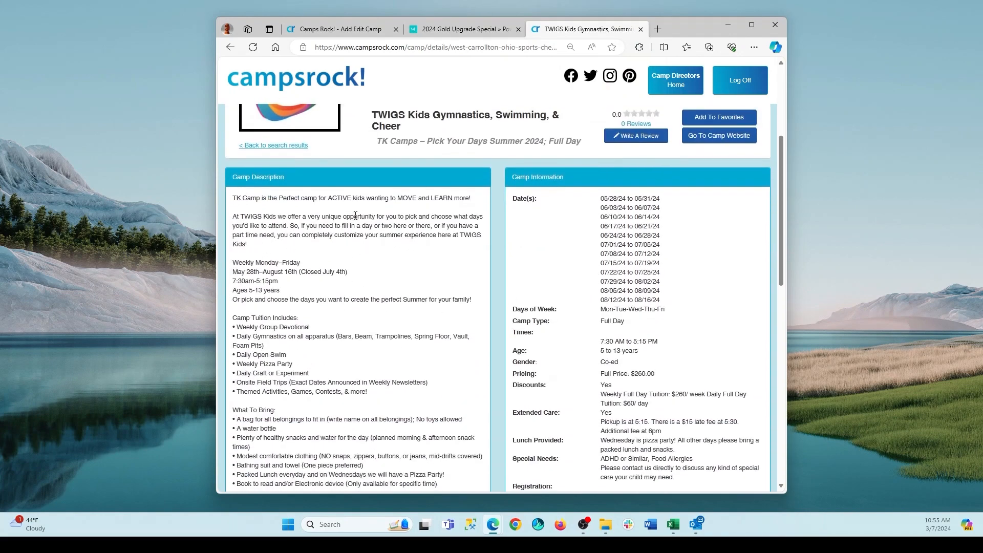
pyautogui.scroll(-5, 355, 216)
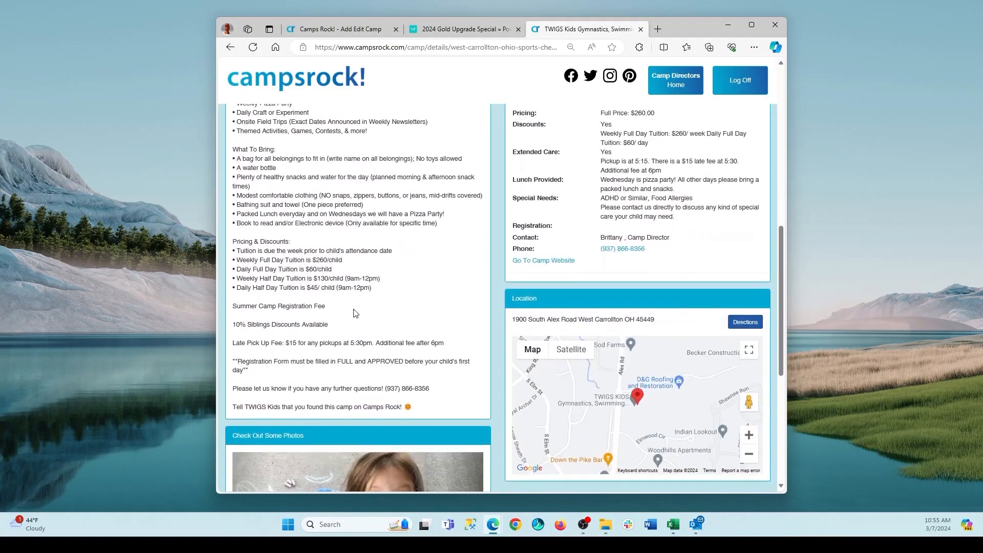
pyautogui.scroll(5, 368, 404)
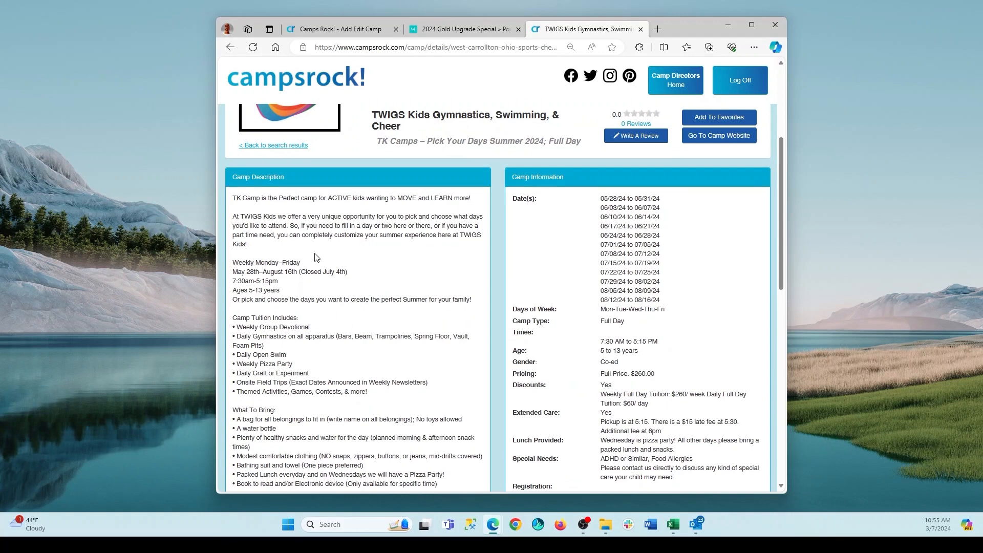
pyautogui.scroll(-1, 384, 303)
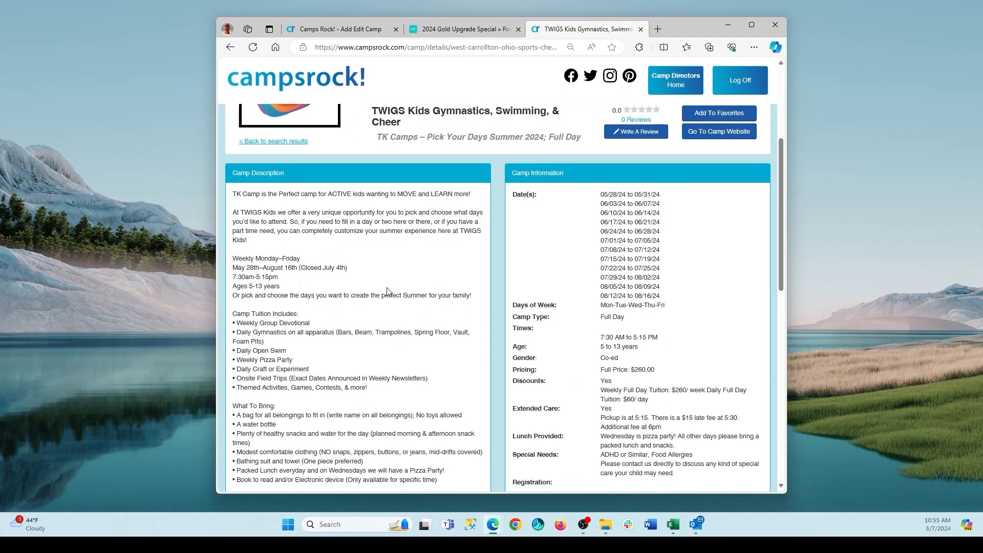
pyautogui.scroll(-2, 342, 299)
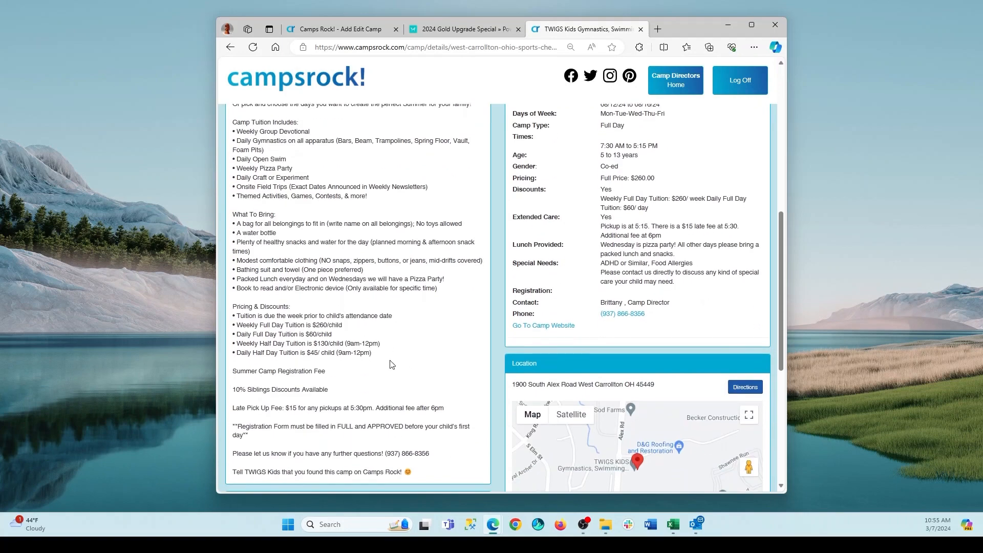
pyautogui.scroll(-2, 392, 363)
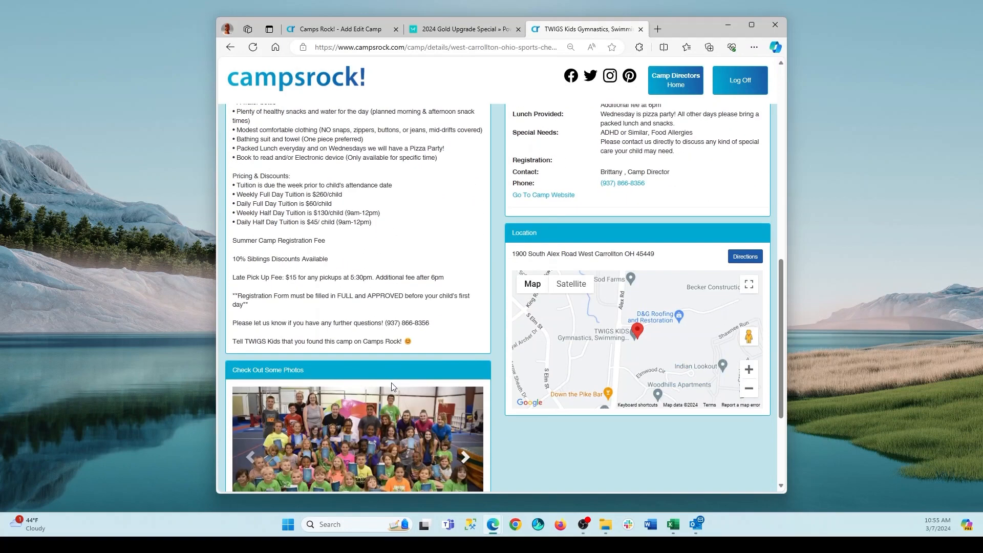
pyautogui.scroll(4, 387, 350)
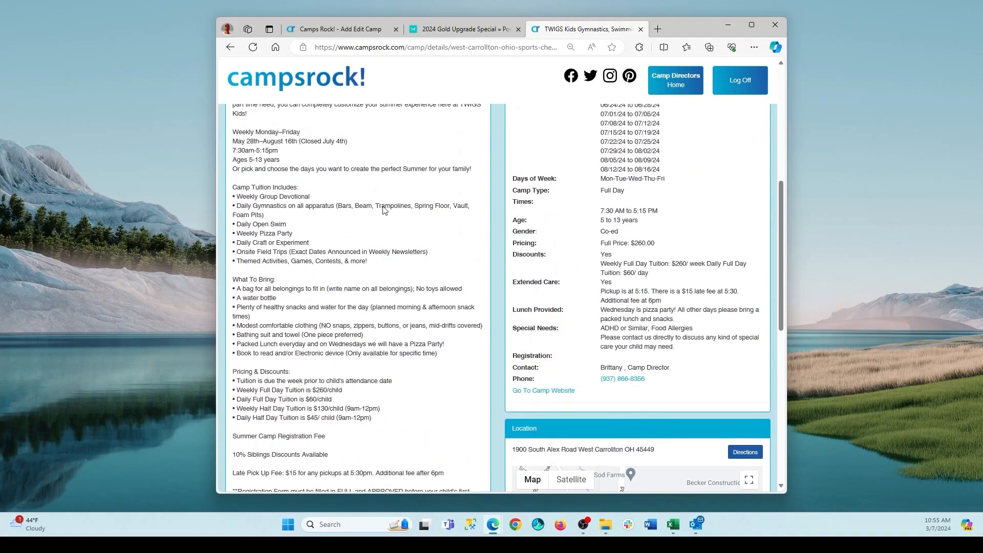
pyautogui.scroll(3, 384, 314)
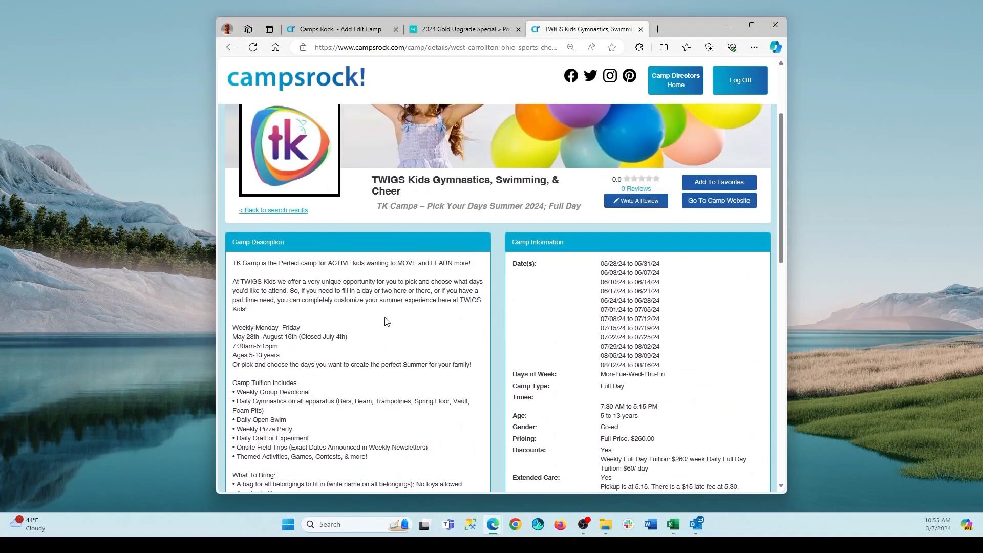
pyautogui.scroll(-6, 399, 306)
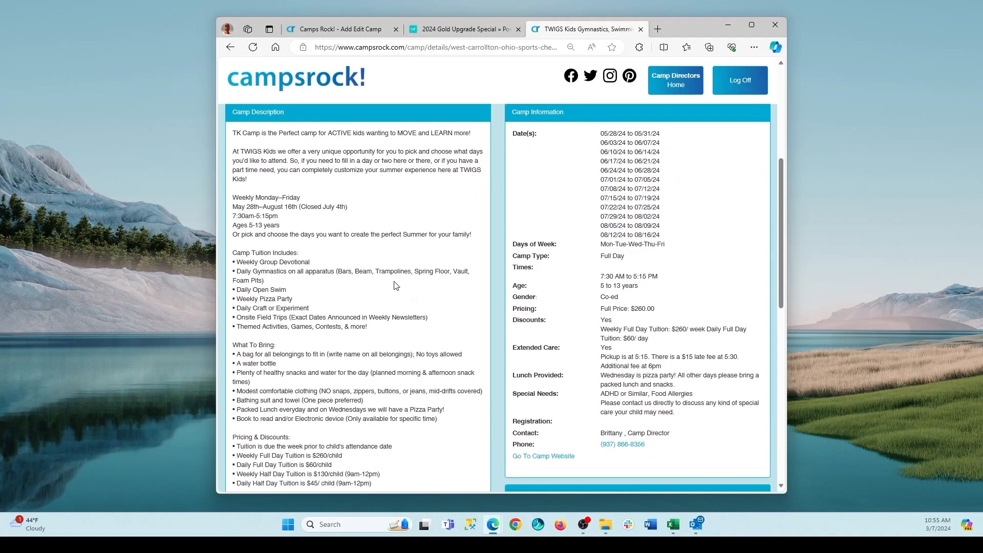
pyautogui.scroll(-5, 404, 297)
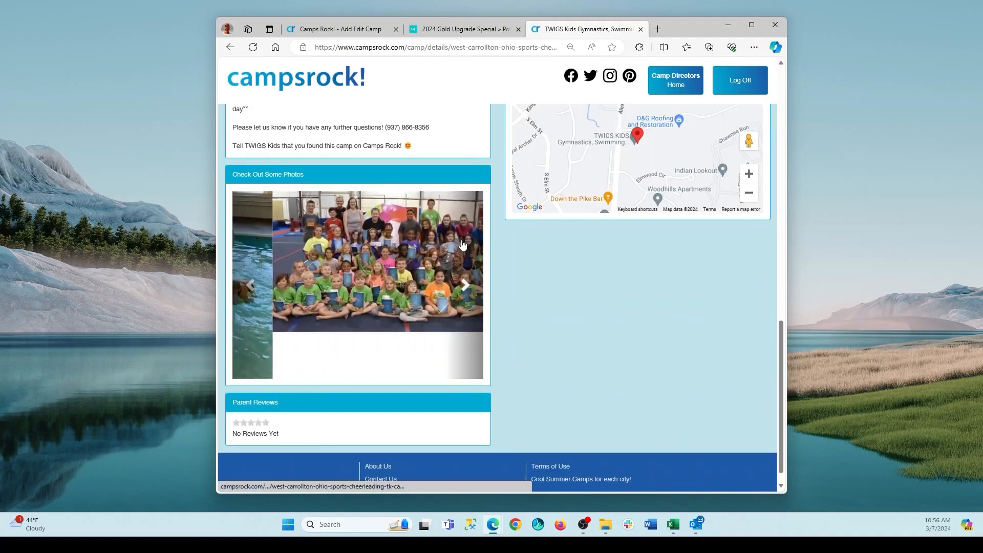
pyautogui.scroll(8, 468, 240)
pyautogui.scroll(1, 476, 234)
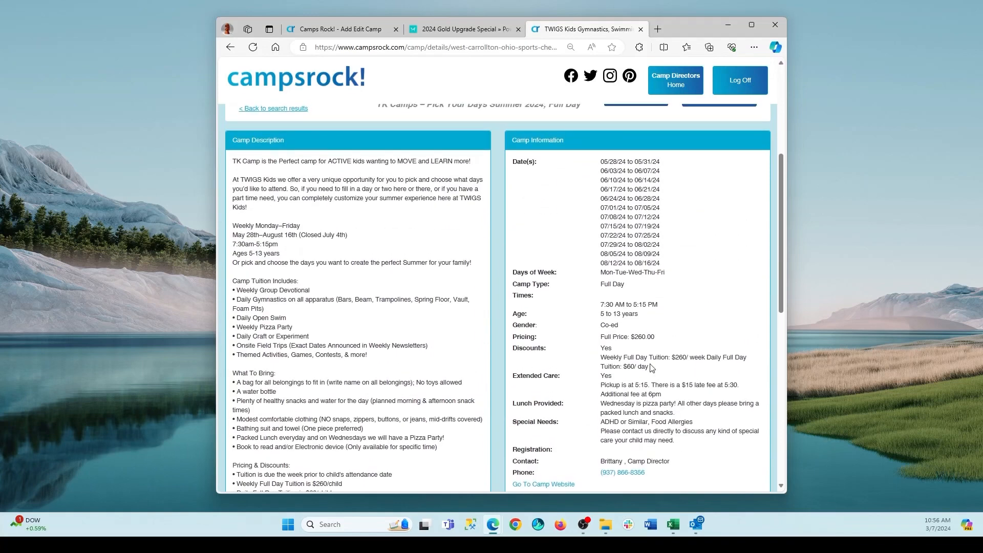
# Return to the camp list and publish the summer activity camp 2 listing.
pyautogui.click(364, 33)
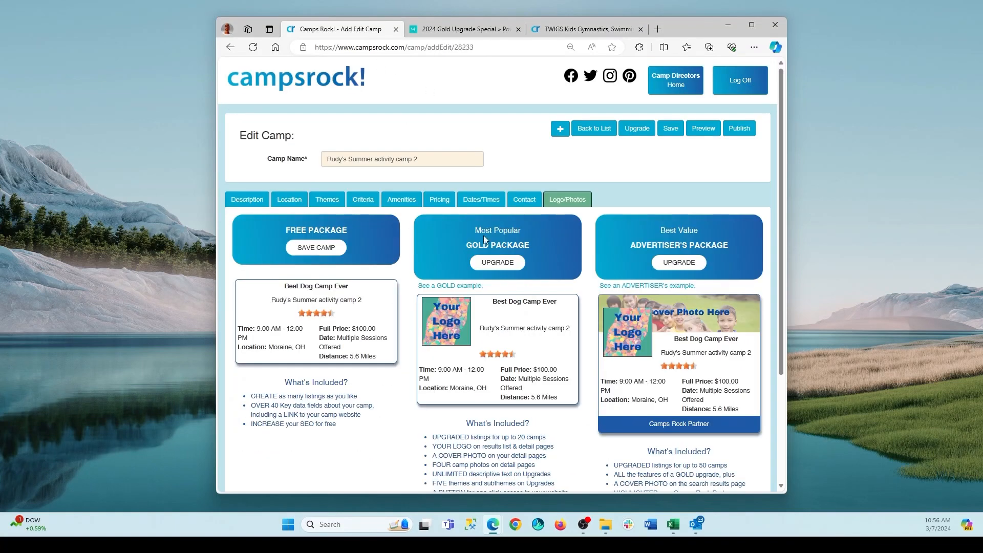
pyautogui.click(594, 129)
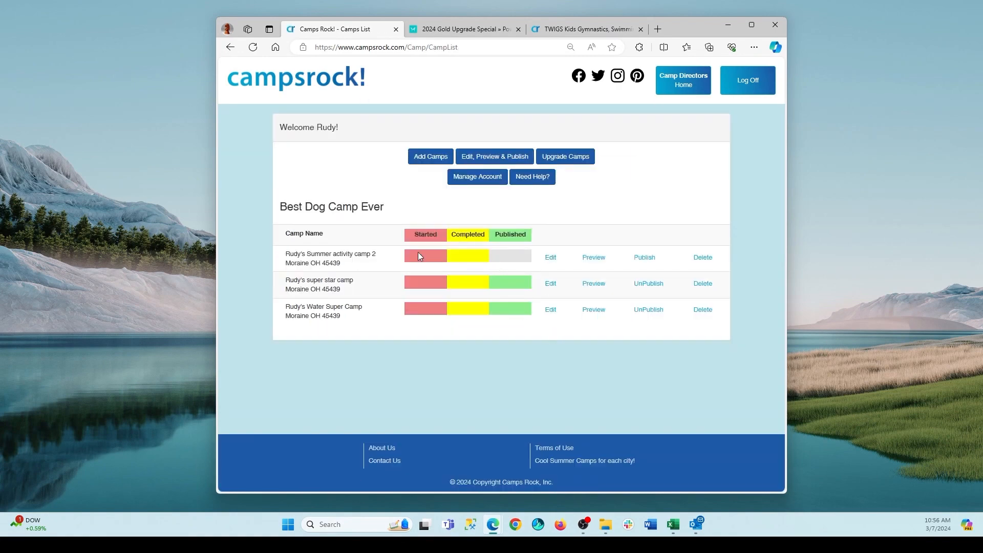
pyautogui.click(645, 258)
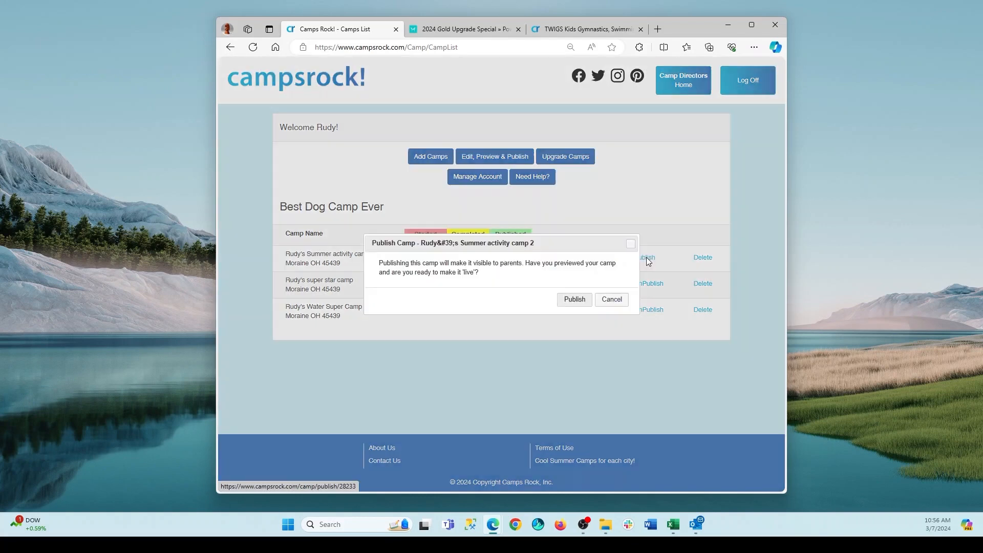
pyautogui.click(573, 301)
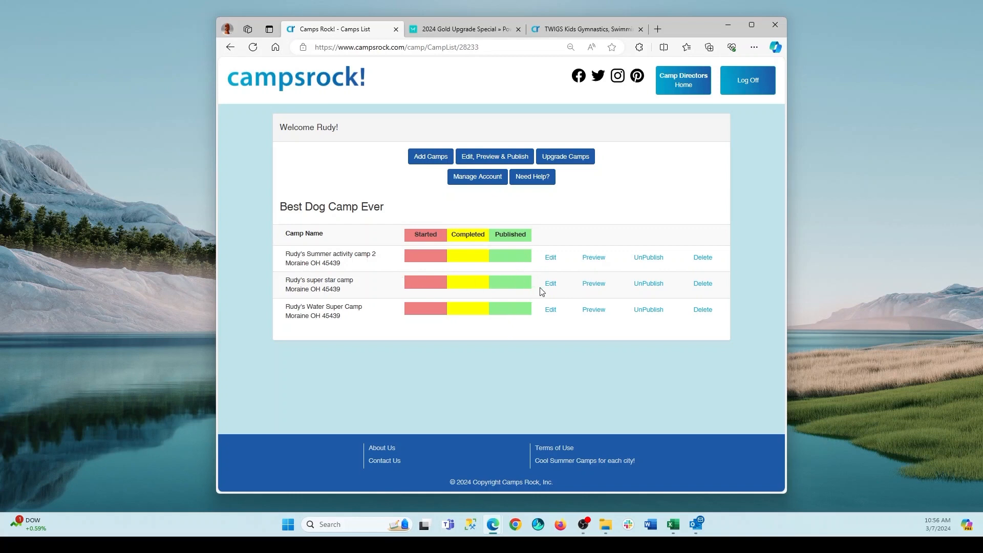
# Unpublish the summer activity camp 2 listing to open it for editing, and return to the camp list.
pyautogui.click(550, 257)
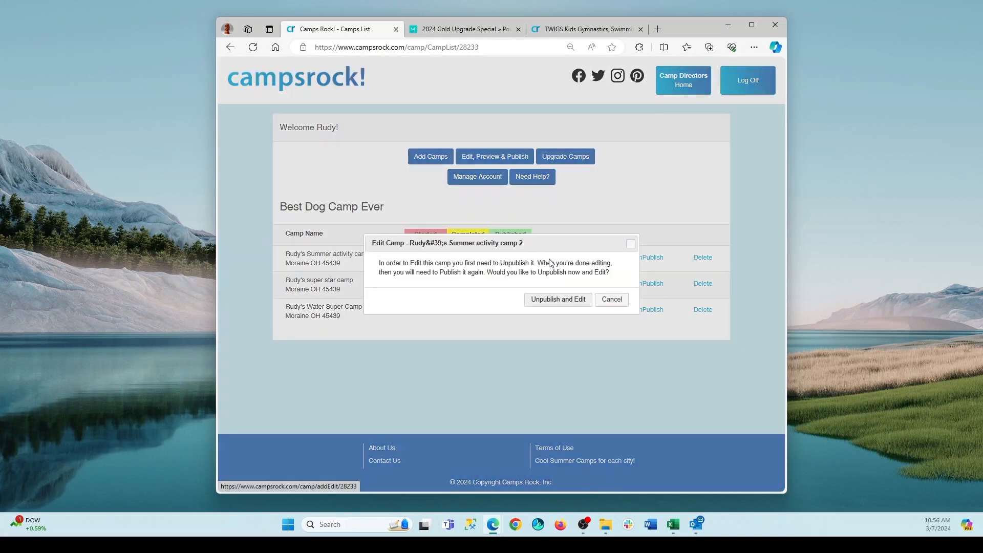
pyautogui.click(547, 301)
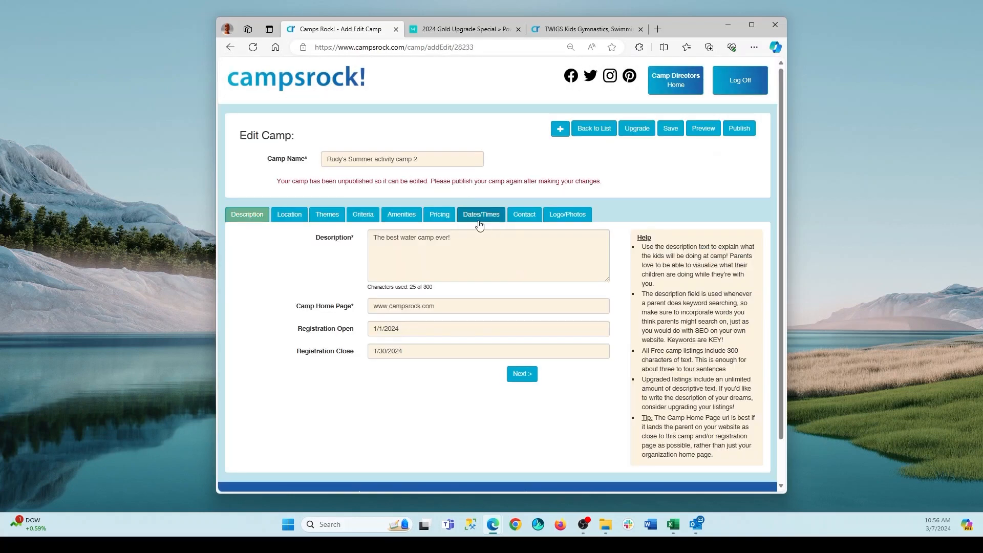
pyautogui.click(597, 128)
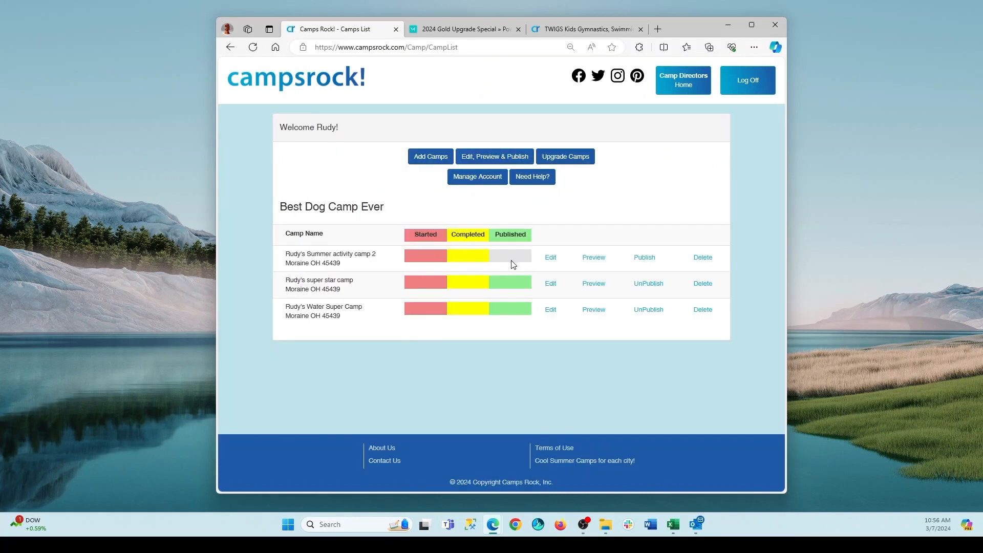
# Add a new camp by copying the details of the existing Water Super Camp listing, and confirm the copy.
pyautogui.click(429, 163)
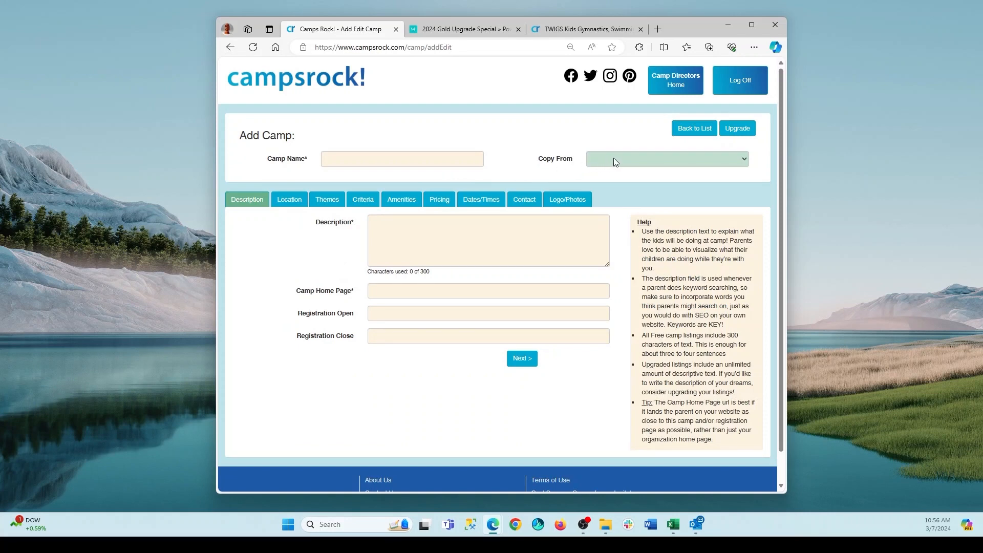
pyautogui.click(631, 162)
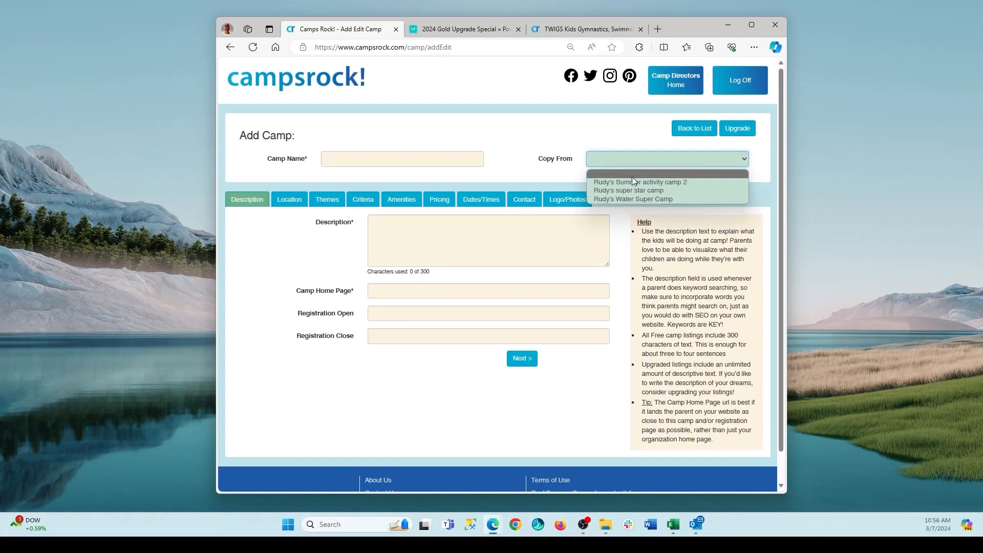
pyautogui.click(634, 199)
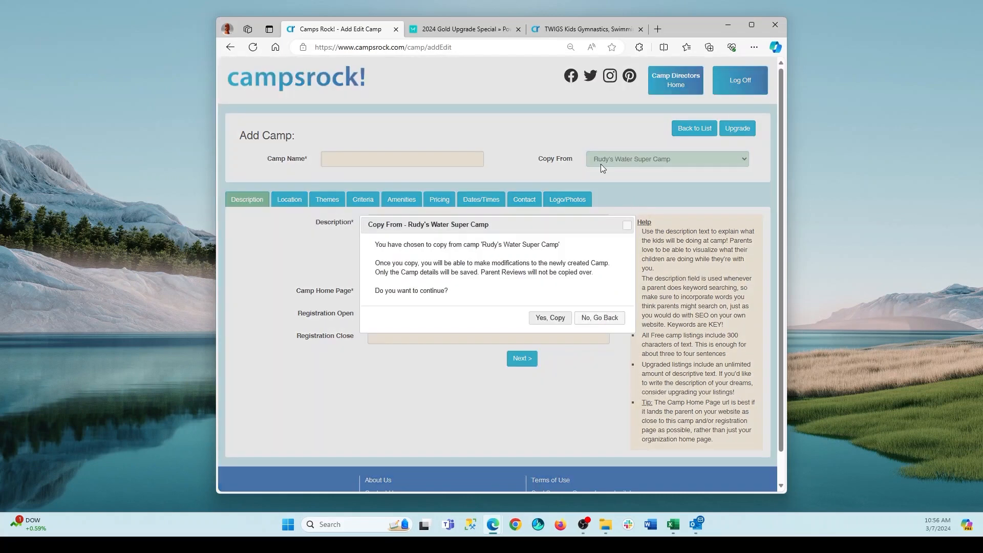
pyautogui.click(552, 323)
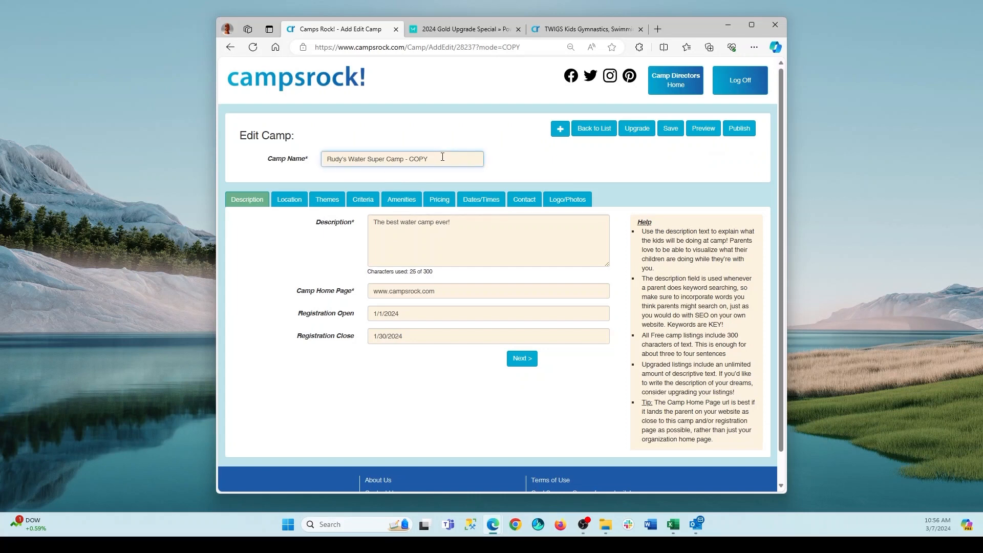
# Replace the COPY suffix in the copied camp's name with 3, so the name ends in Water Super Camp 3.
pyautogui.press('BackSpace')
pyautogui.press('BackSpace')
pyautogui.press('BackSpace')
pyautogui.press('BackSpace')
pyautogui.press('BackSpace')
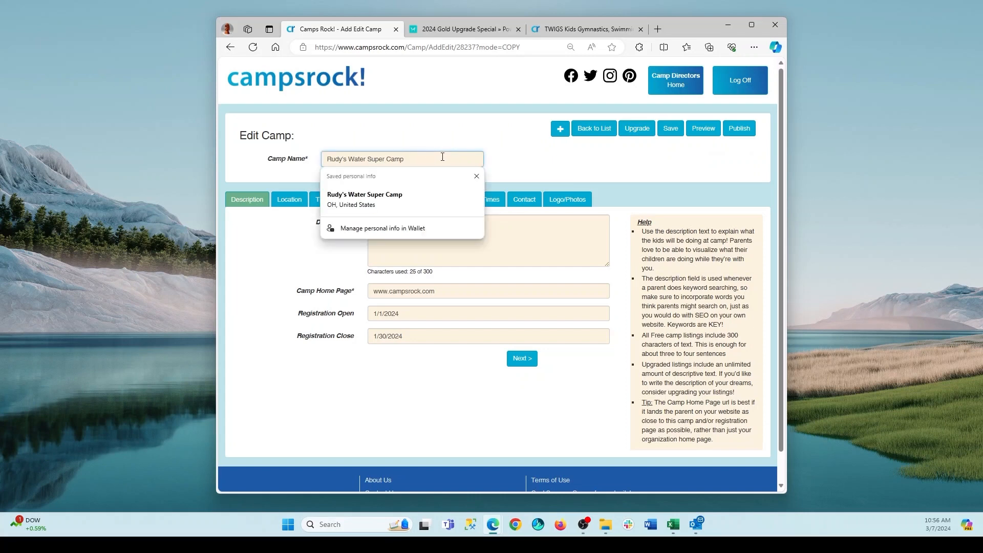
pyautogui.write('3')
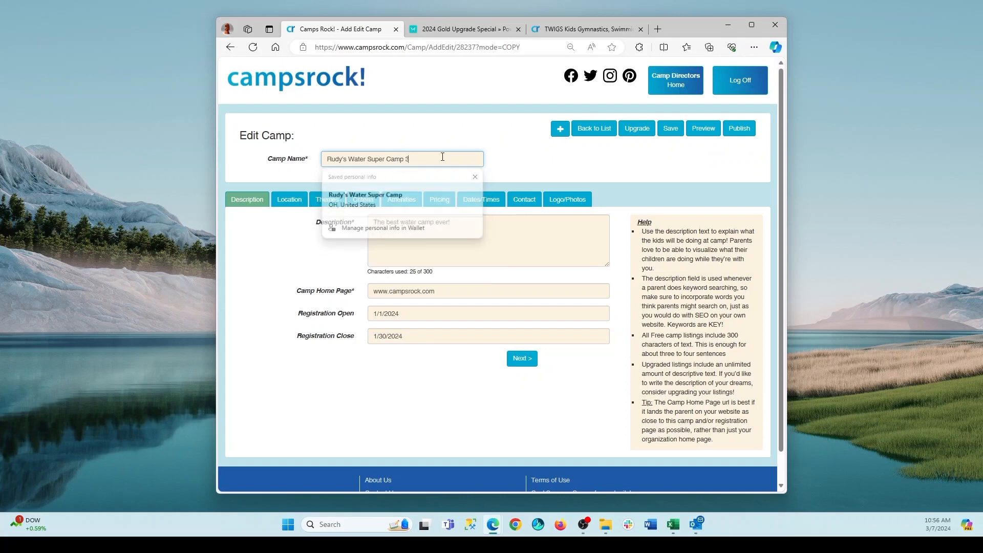
pyautogui.click(429, 138)
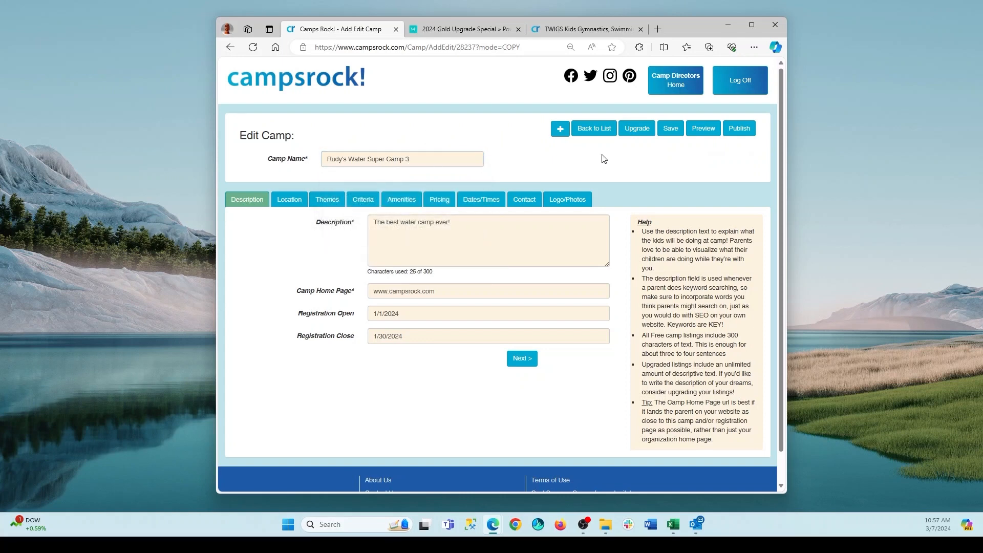
# Review the copied camp's location, themes and contact details, and return to the camp list.
pyautogui.click(290, 200)
pyautogui.click(326, 200)
pyautogui.click(521, 200)
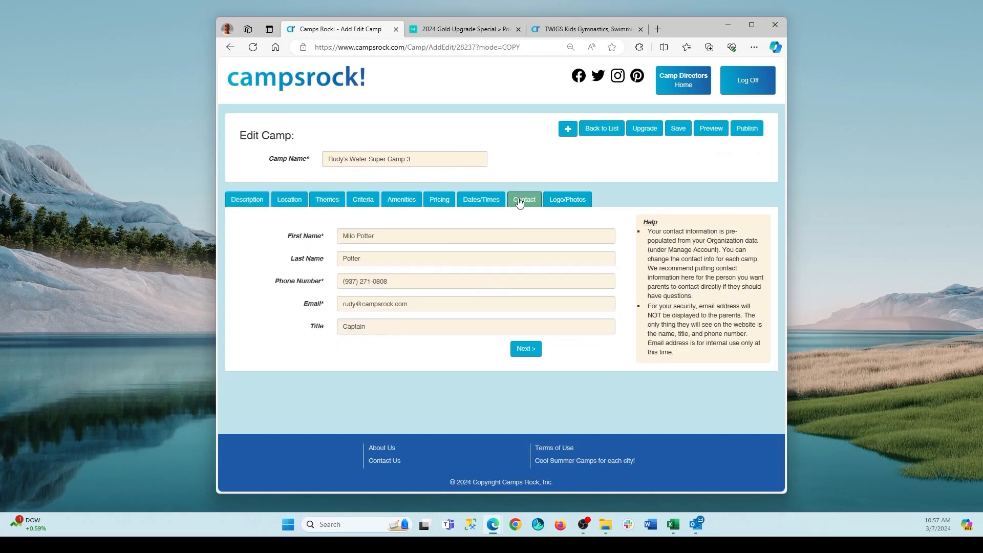
pyautogui.click(596, 130)
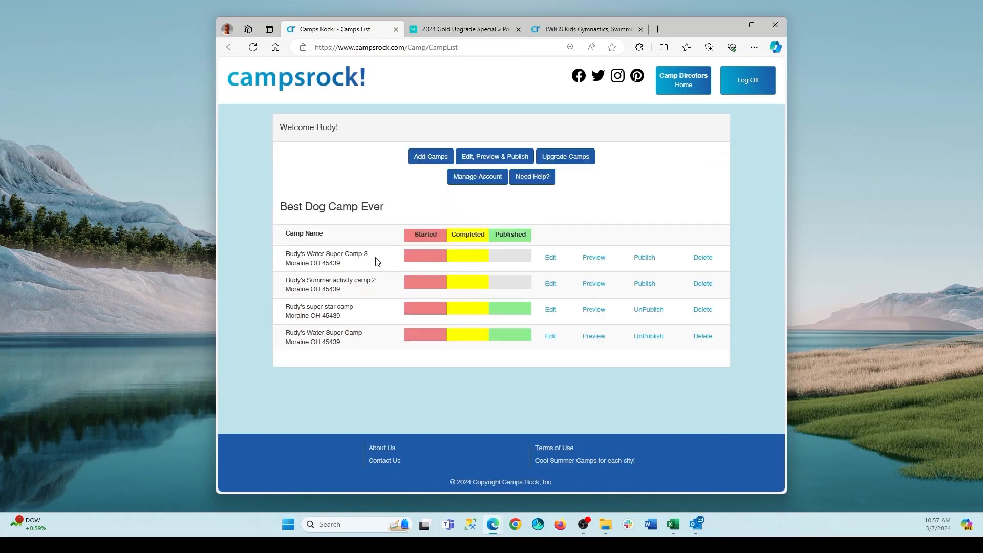